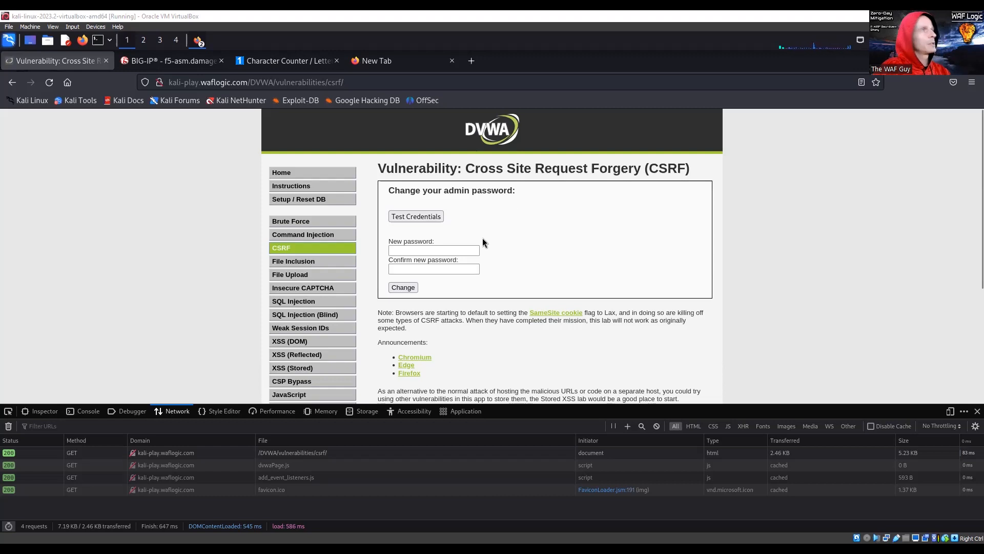
- Change the admin password by entering the new password in both fields on the CSRF page, and decline saving it in the browser
left_click(454, 239)
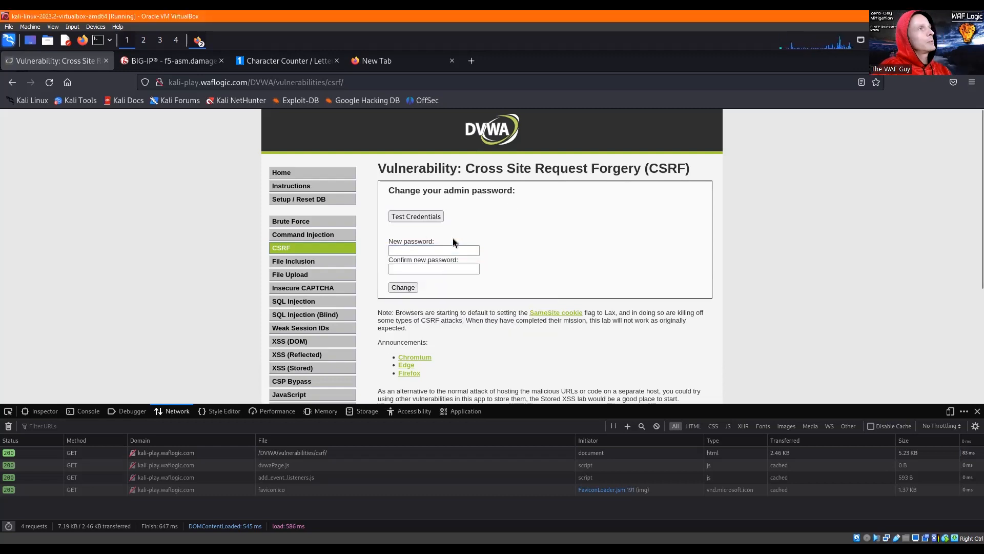
left_click(420, 249)
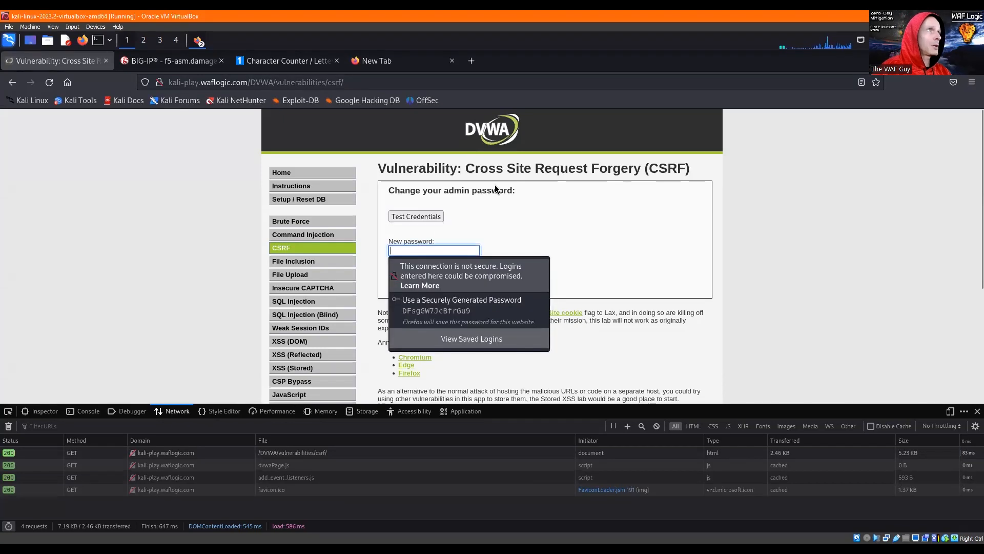
left_click(422, 251)
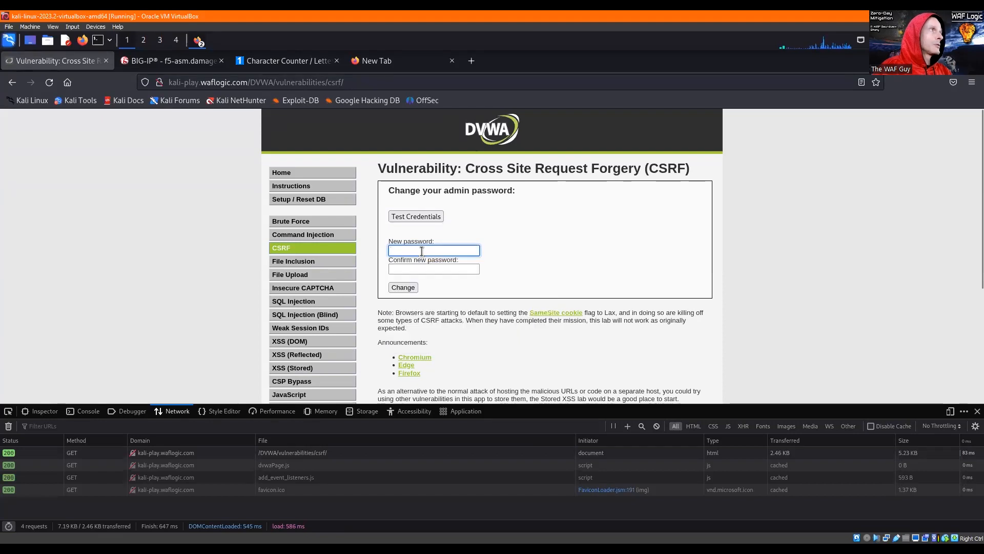
type("password")
key("Tab")
type("passw")
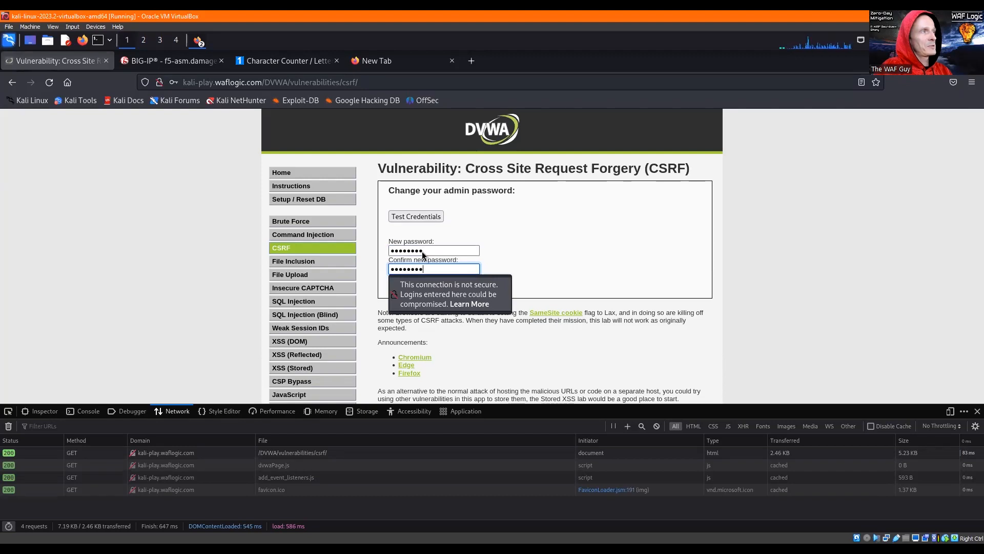
left_click(393, 288)
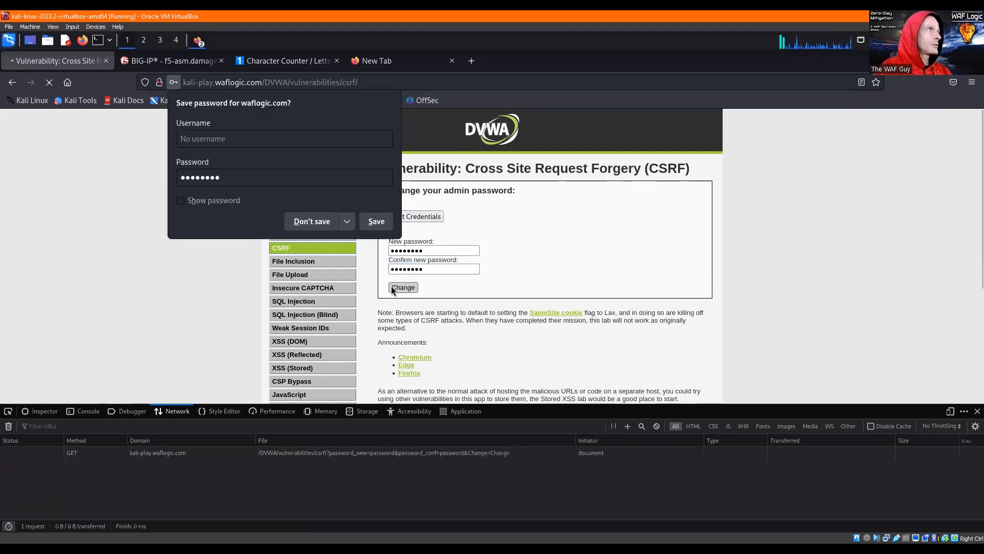
left_click(311, 222)
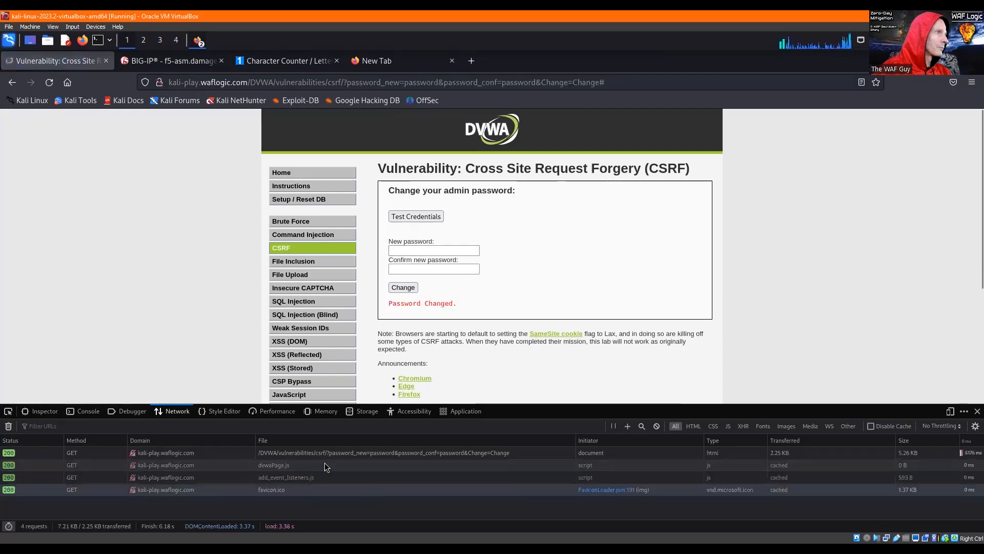
- Examine the headers of the password-change GET request and the query parameters in the page address
left_click(304, 453)
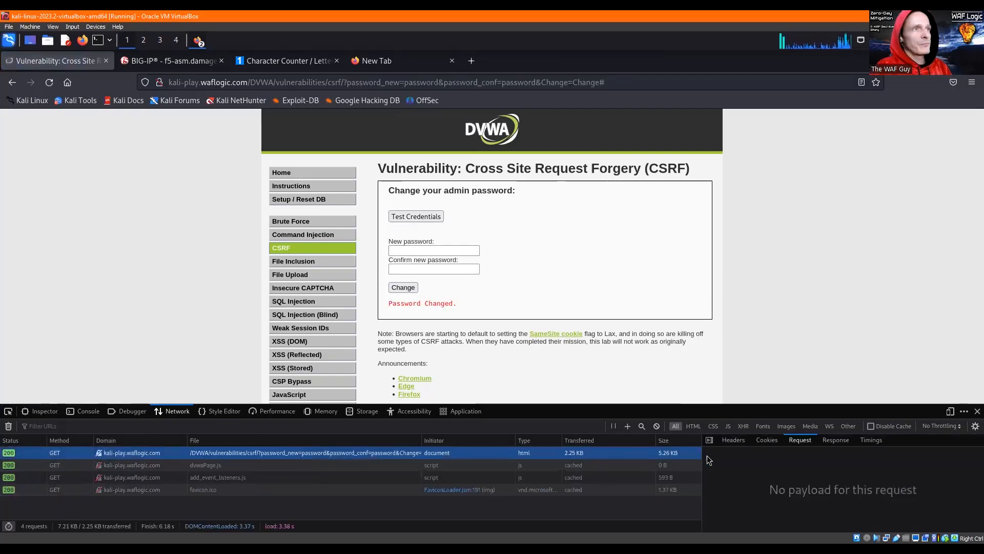
left_click(737, 438)
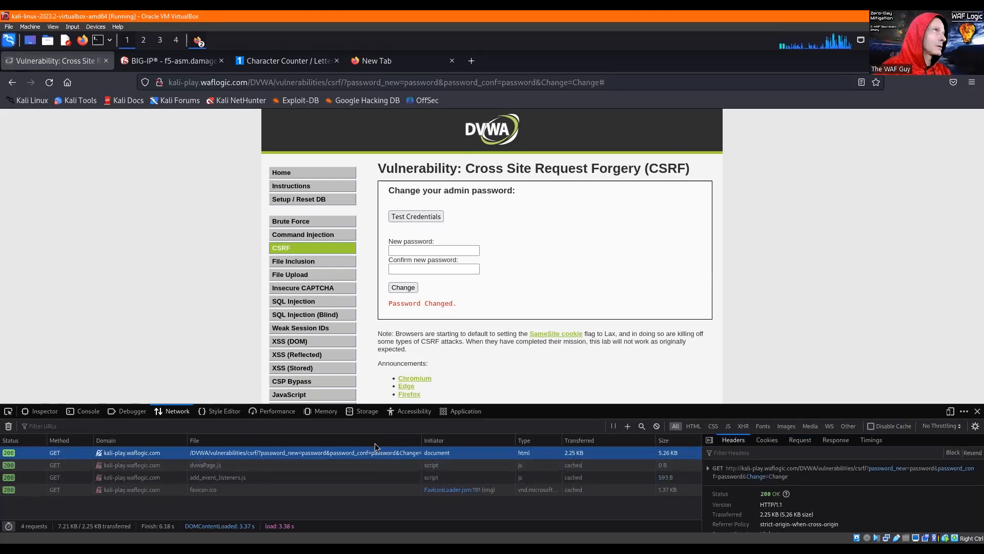
left_click(383, 83)
left_click(383, 83)
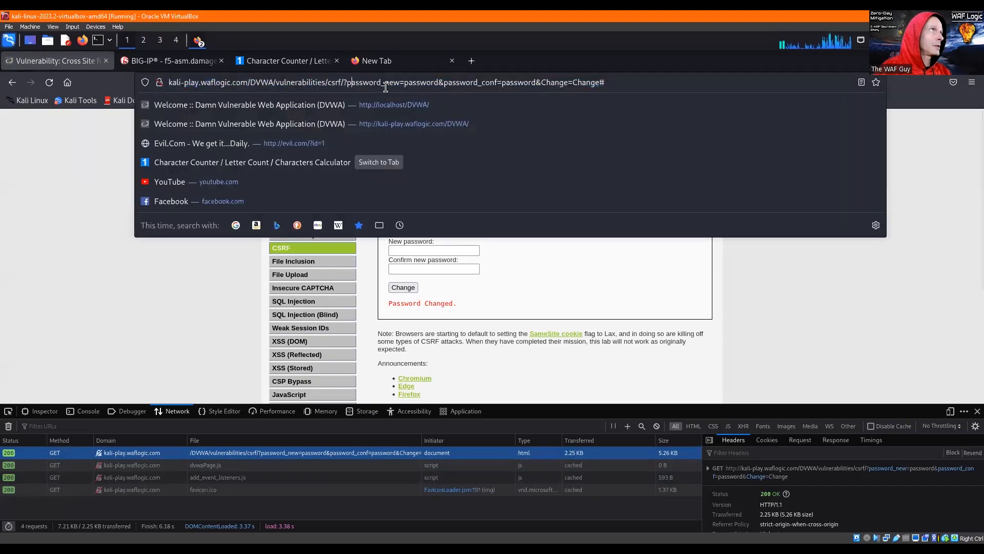
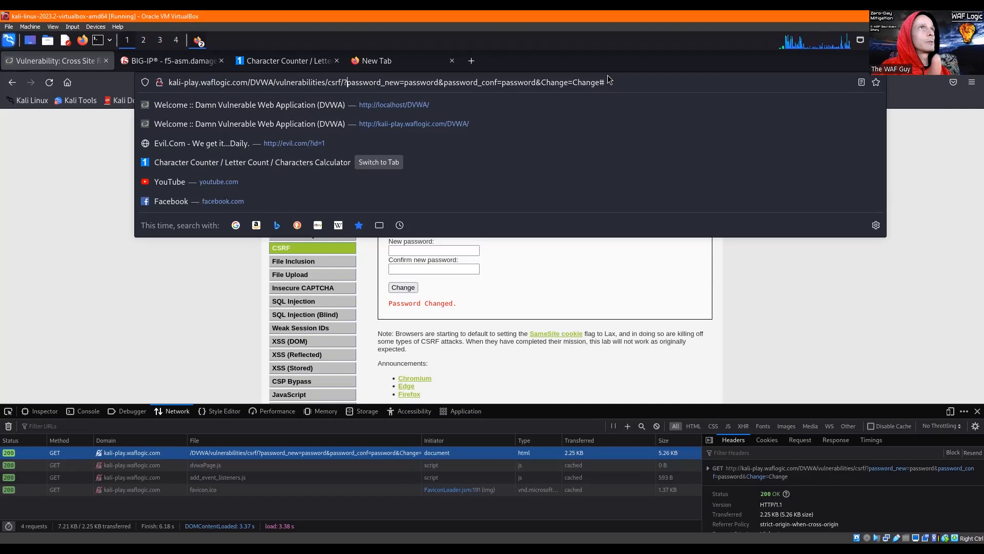
- Dismiss the address suggestions to return to the password-change form on the CSRF page
left_click(589, 289)
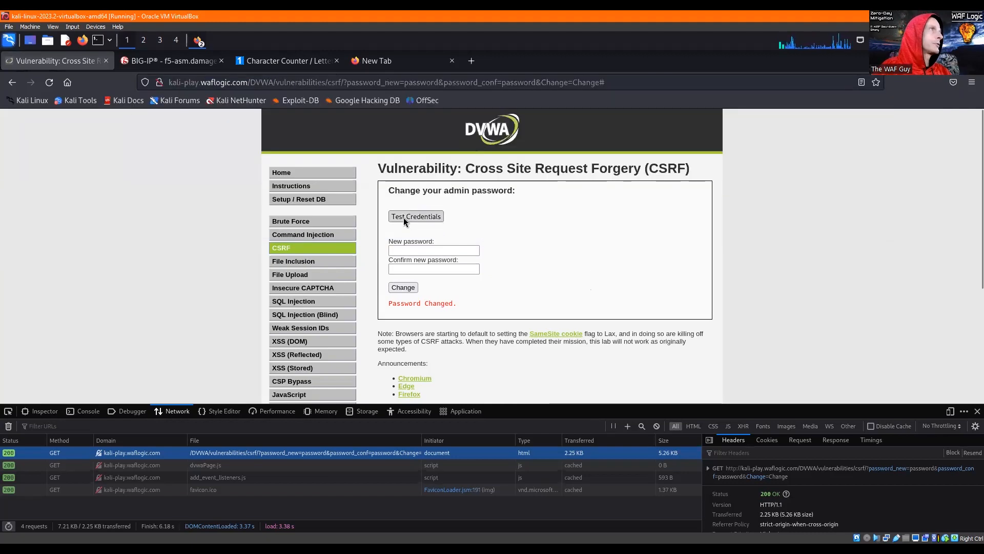
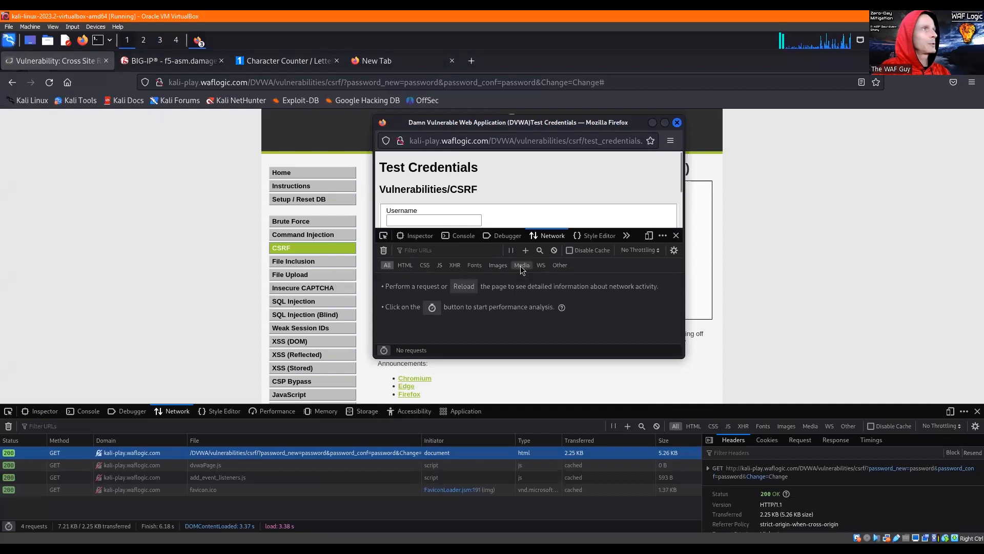
- Enter the test username in the Test Credentials form
scroll(555, 202, "down", 2)
left_click(444, 168)
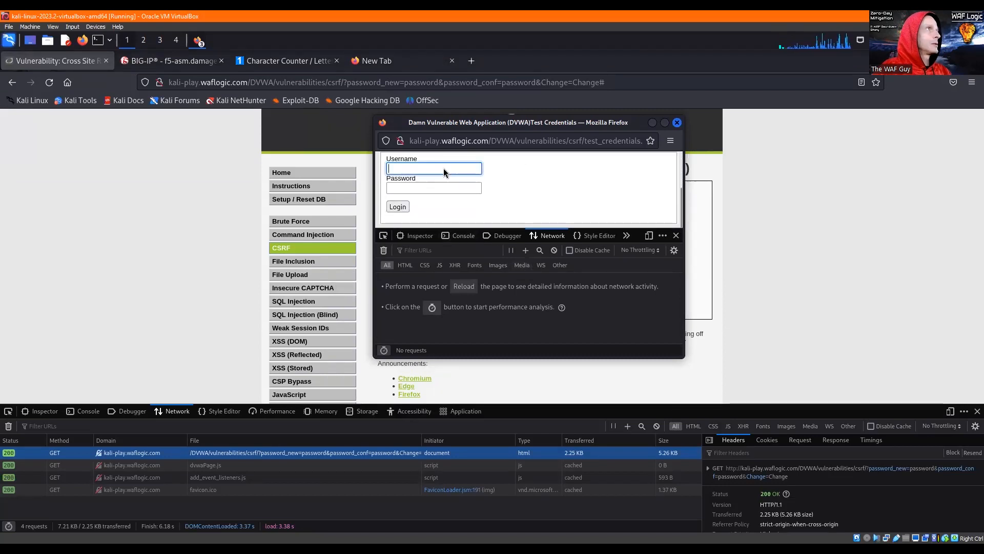
type("JimBo")
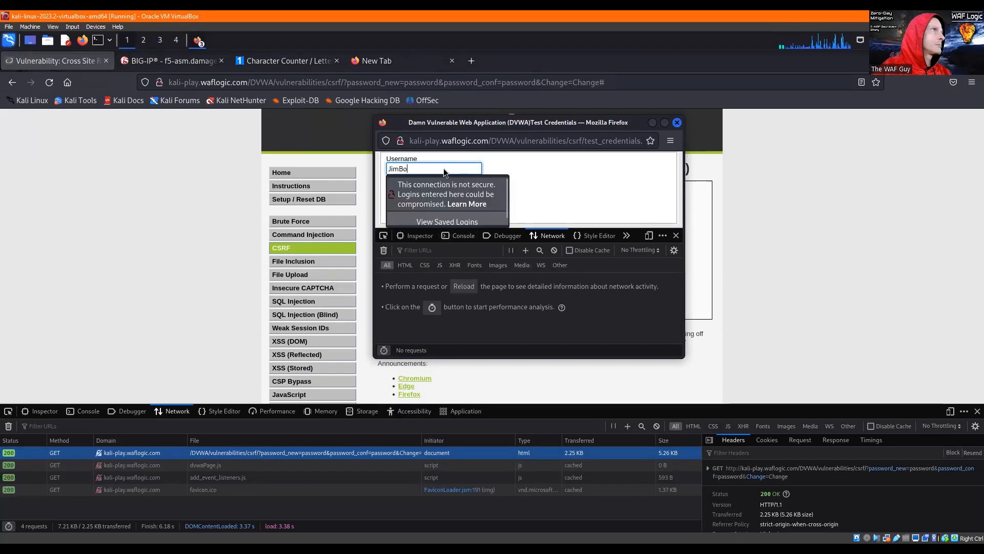
type("bJones")
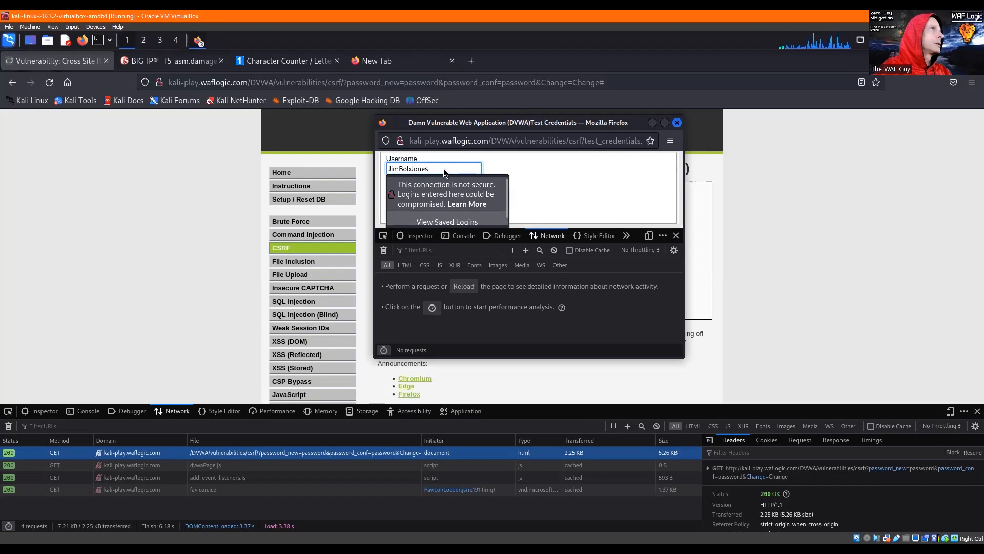
type("asdffffffffffffffffff")
type("fffffffffffffffffffffffff")
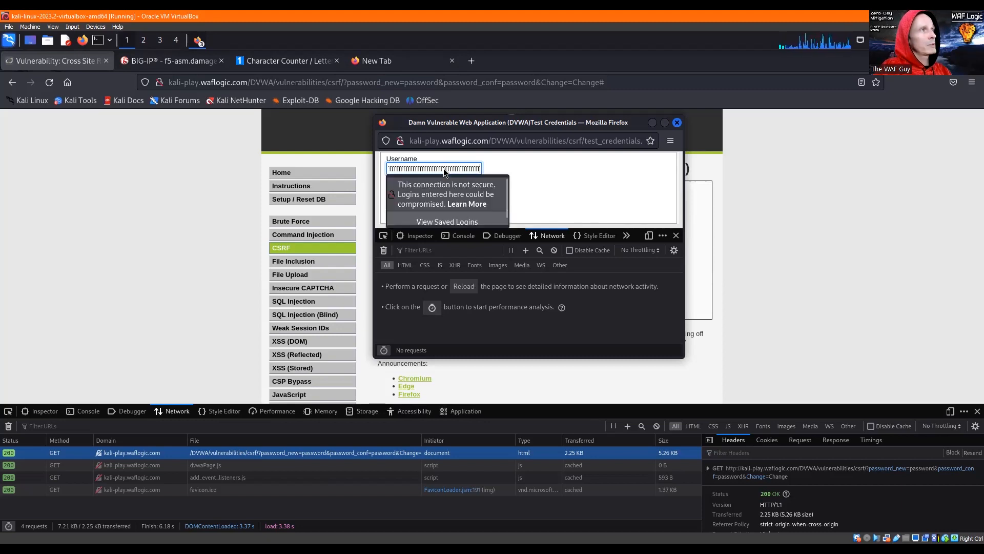
type("fffff")
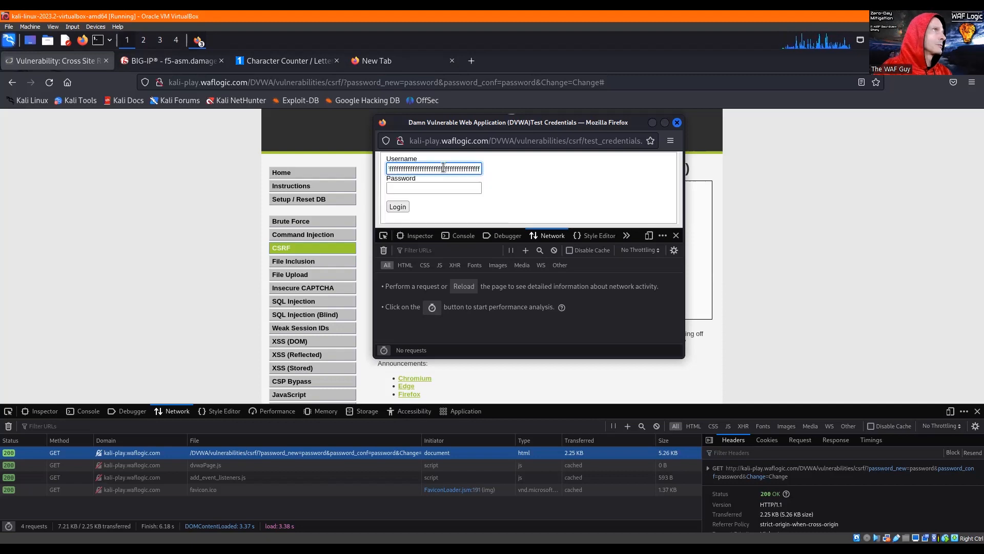
- Try extending the username with a very long run of the letter f, and delete the added characters
key("shift+Home")
key("shift+Right")
key("shift+Right")
key("shift+Right")
key("shift+Right")
key("shift+Right")
key("shift+Right")
key("shift+Right")
key("shift+Right")
key("shift+Right")
key("shift+Right")
key("shift+Right")
key("Delete")
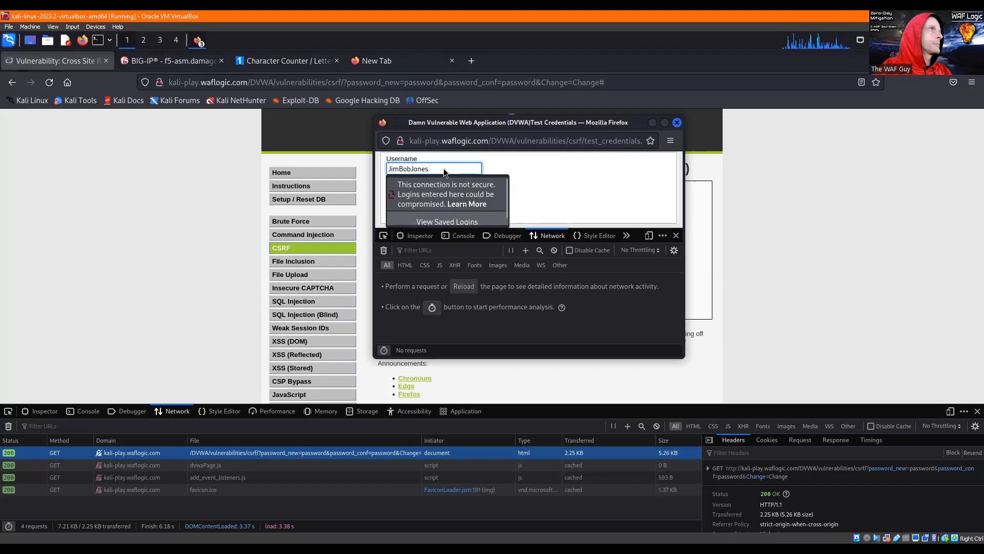
- Dismiss the insecure-login notice and move to the password field of the Test Credentials form
left_click(504, 164)
left_click(409, 190)
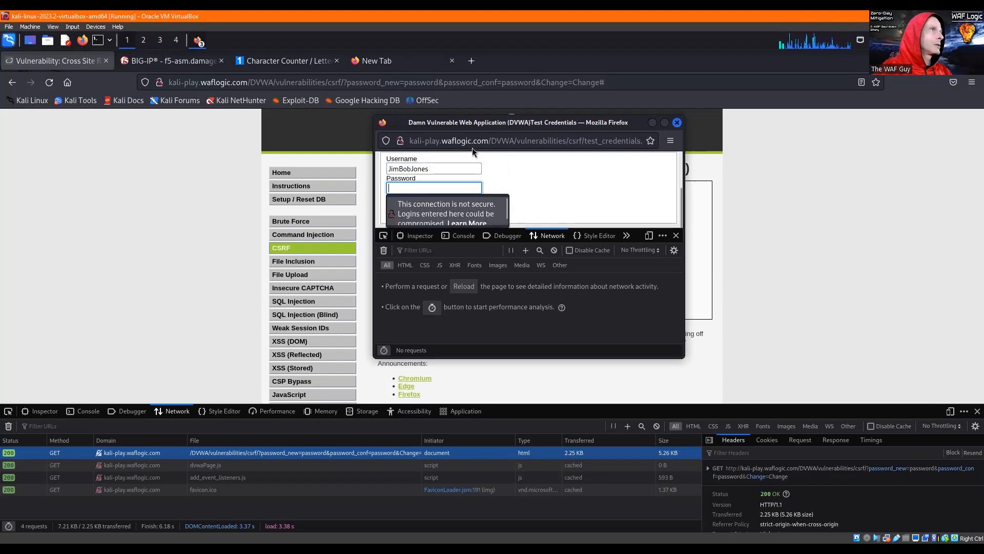
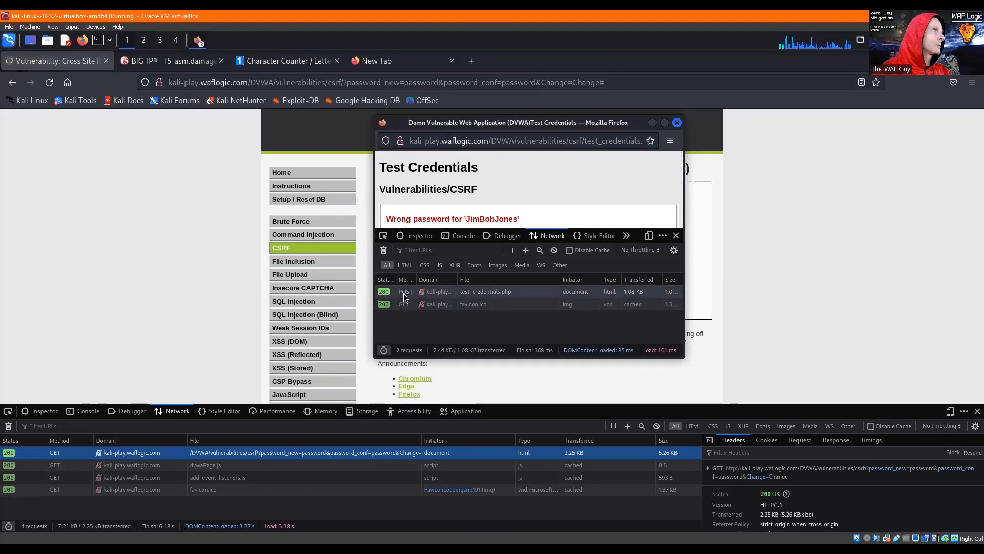
- Open the details of the test_credentials.php POST request and make the Test Credentials window taller
left_click(404, 292)
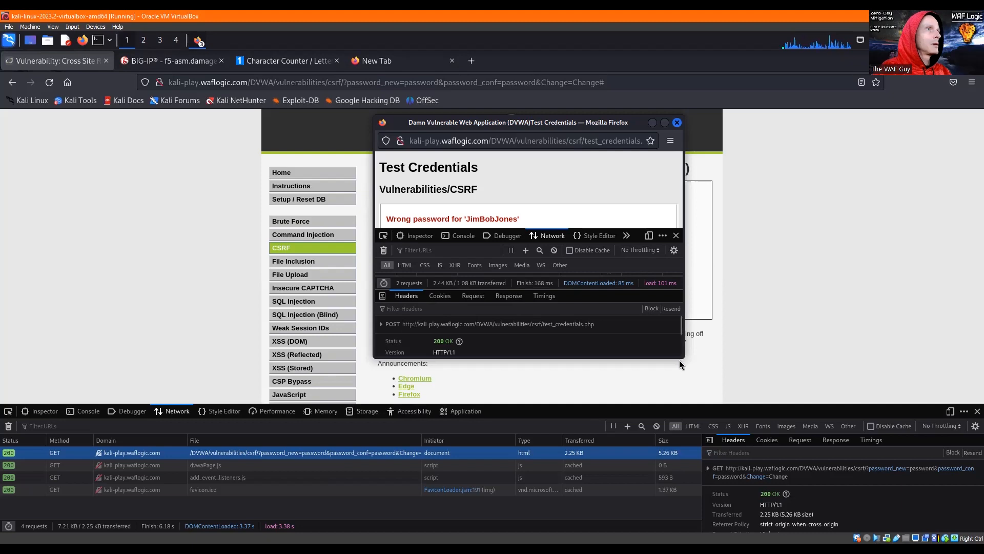
left_click_drag(667, 354, 670, 460)
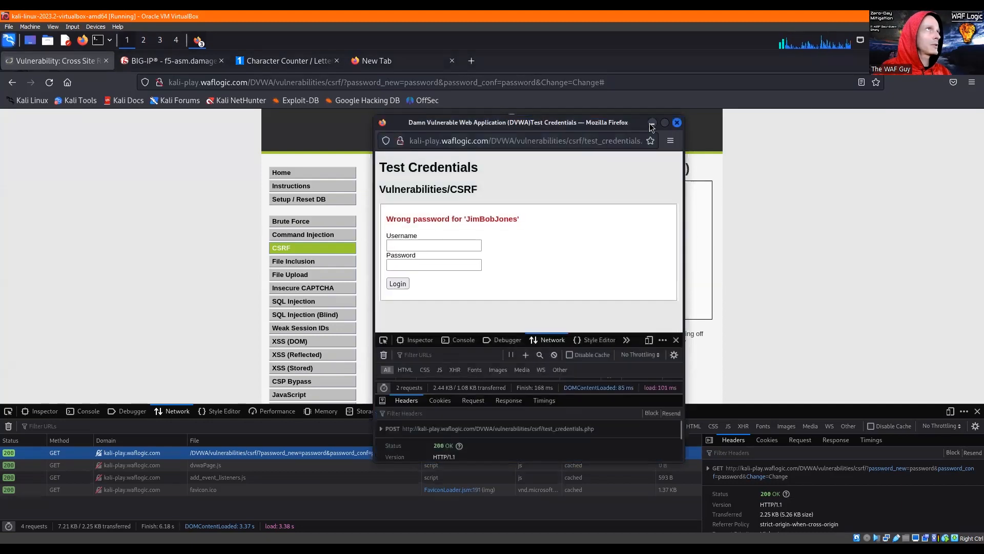
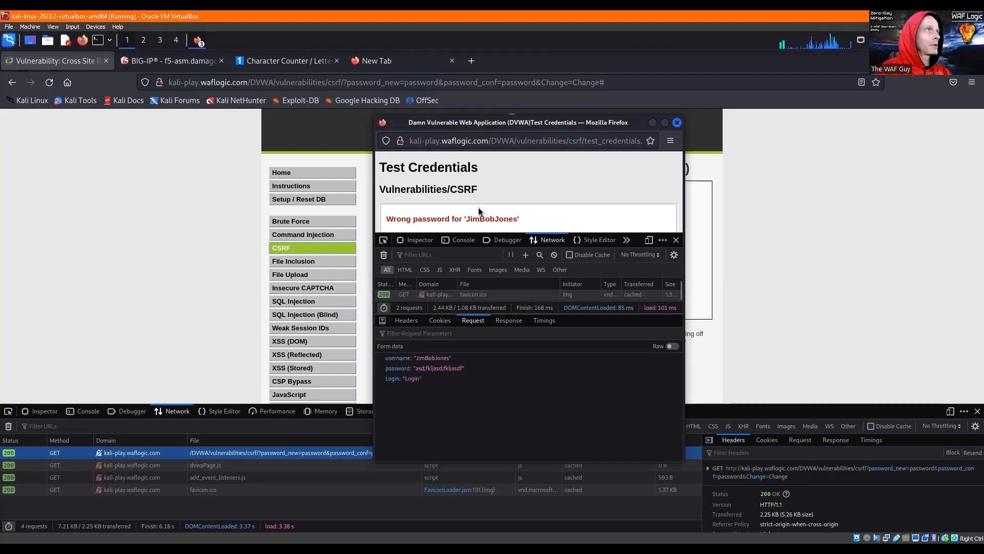
- Show the form data of the Test Credentials POST request as its raw request payload
scroll(479, 204, "down", 3)
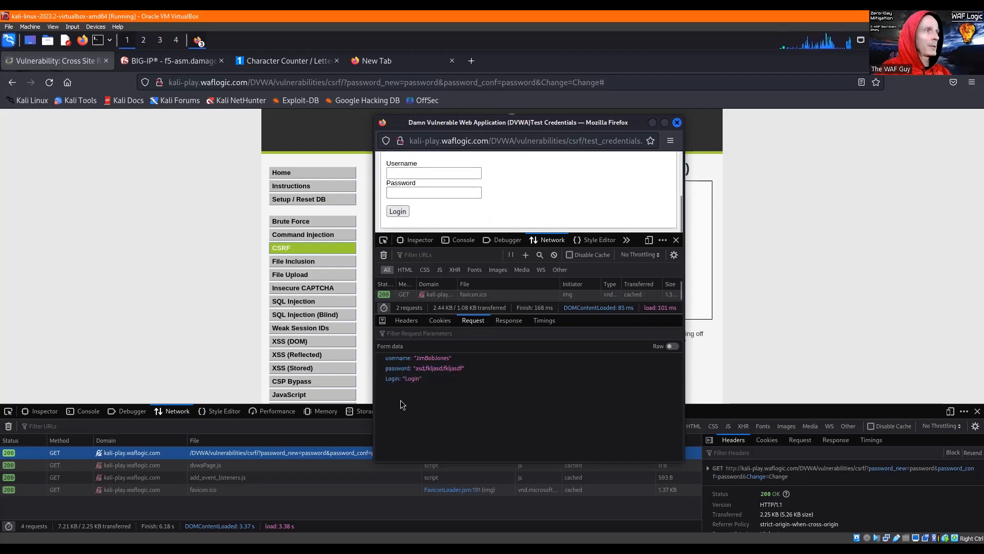
scroll(576, 137, "down", 1)
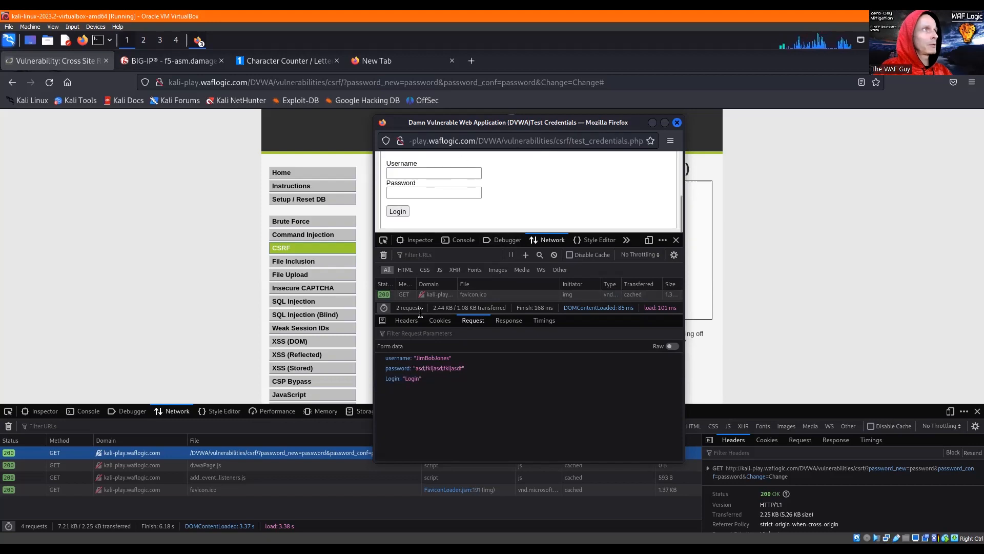
left_click(672, 346)
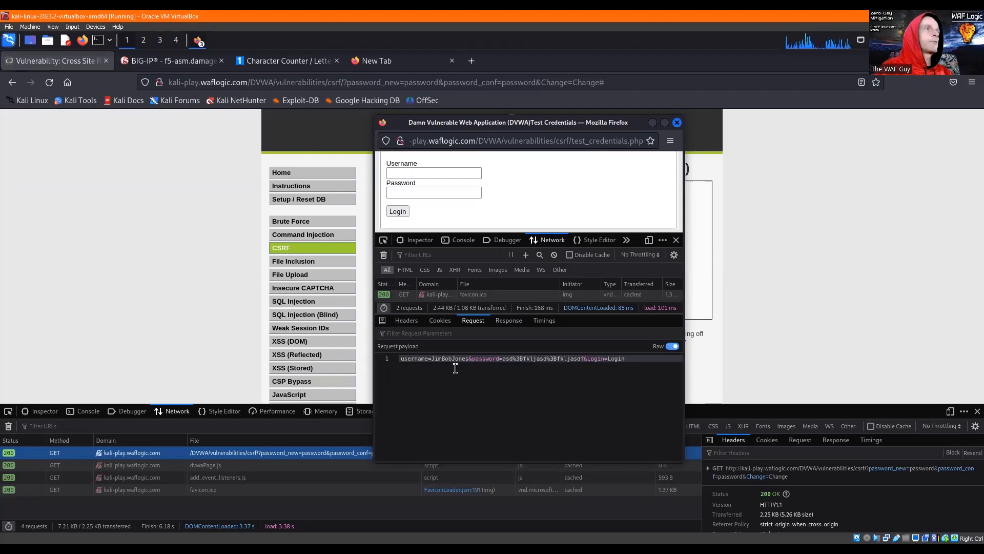
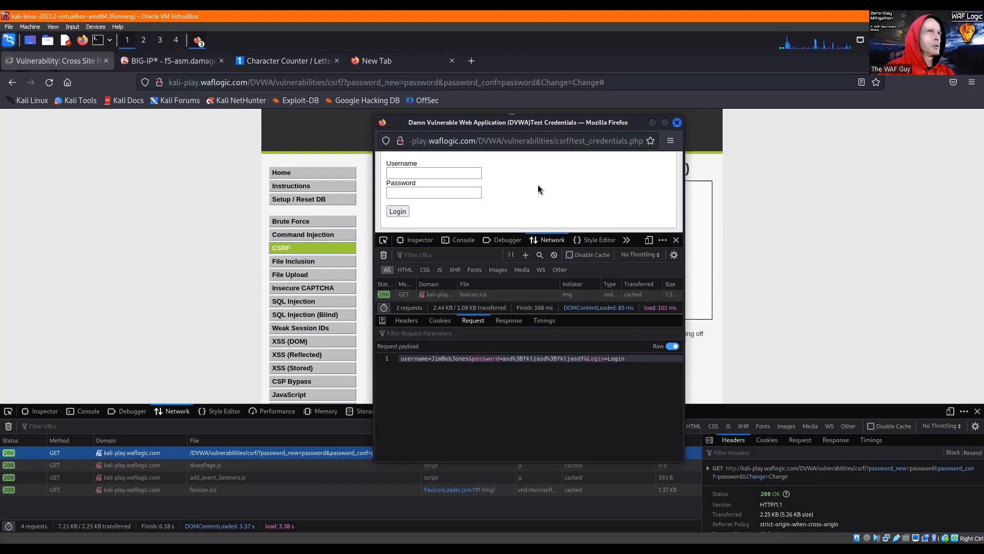
- Close the Test Credentials window and check the BIG-IP parameters list of the DEMO_WAFLogic-777 policy before returning to the DVWA CSRF page
left_click(677, 124)
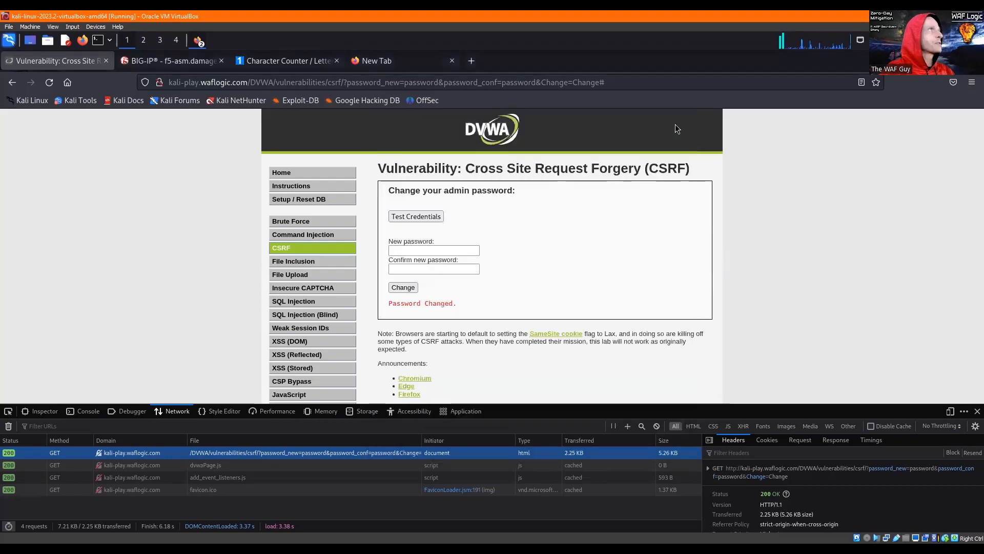
left_click(178, 65)
left_click(177, 65)
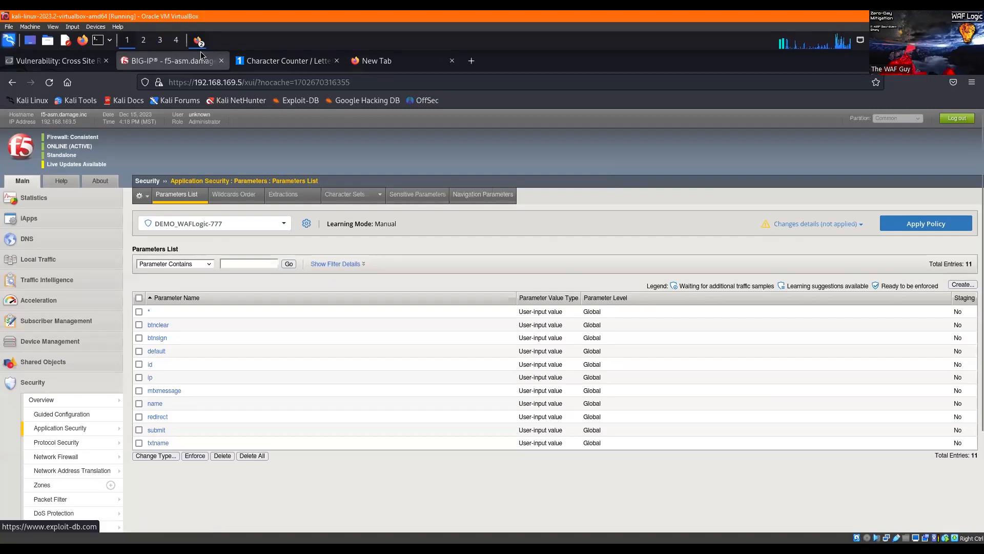
left_click(55, 60)
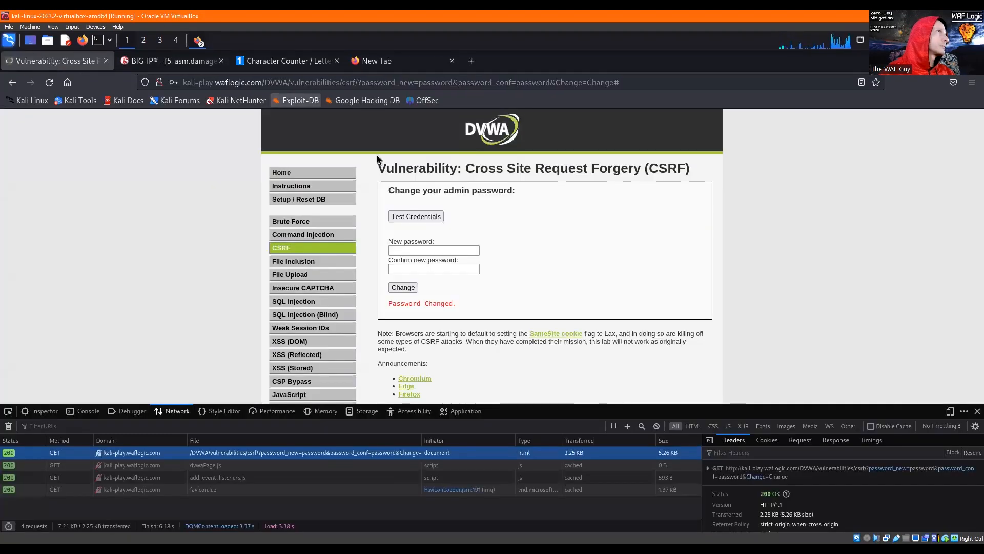
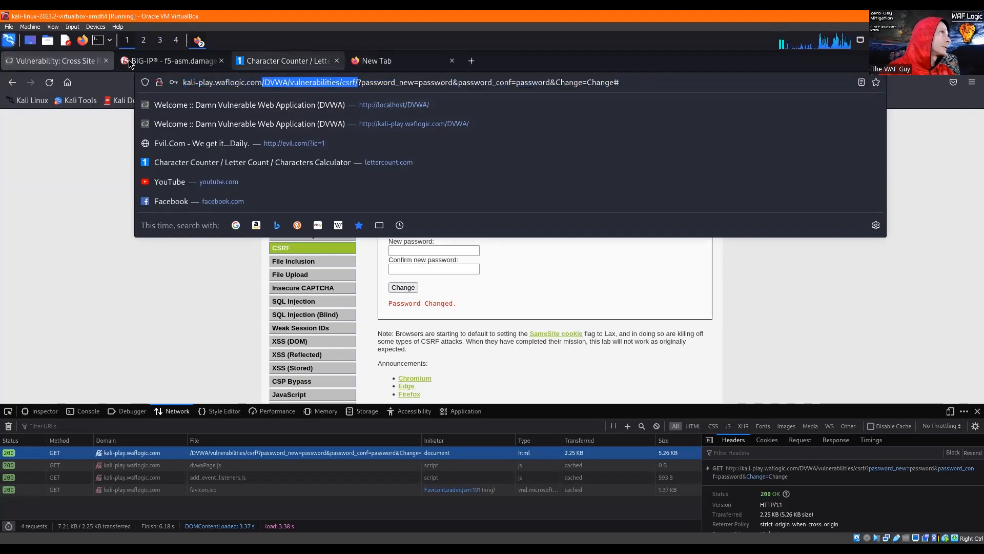
- Switch to BIG-IP and start a new allowed HTTP URL in the DEMO_WAFLogic-777 policy with the copied path /DVWA/vulnerabilities/csrf/
left_click(169, 61)
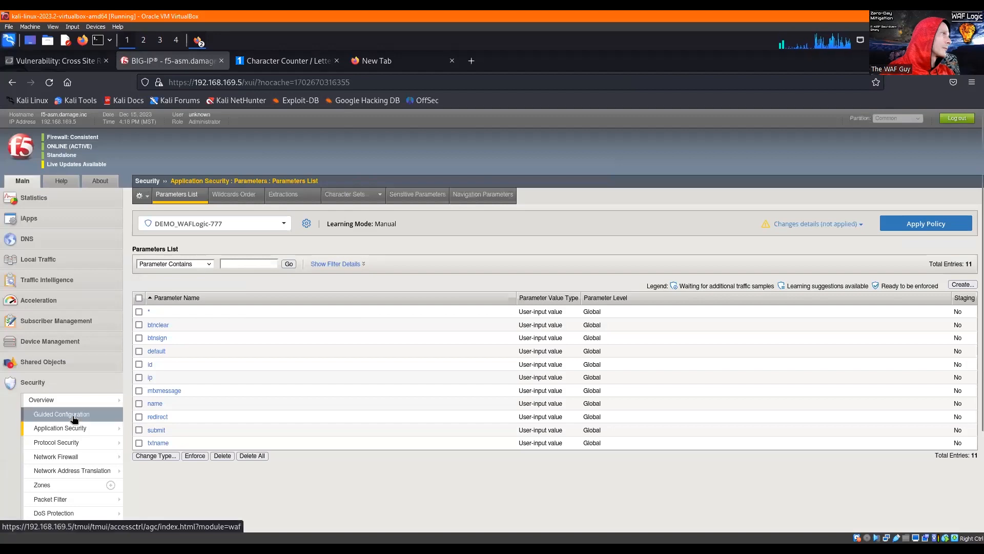
mouse_move(77, 428)
left_click(146, 410)
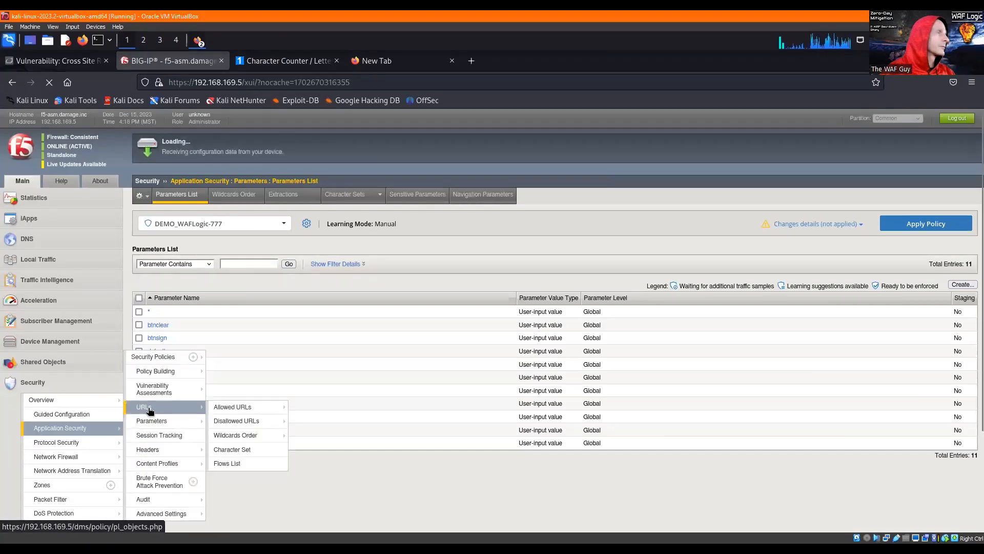
left_click(962, 284)
scroll(266, 257, "up", 1)
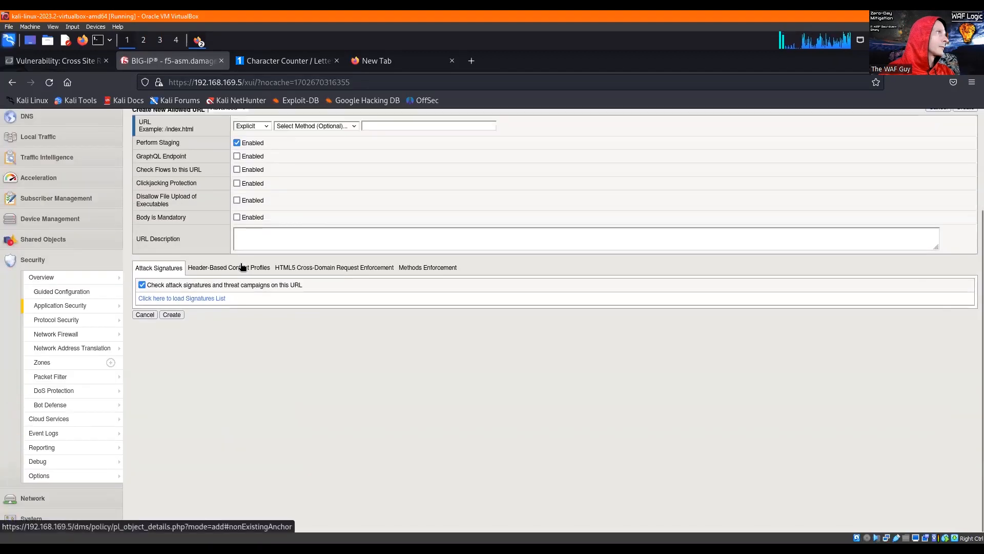
left_click(371, 127)
type("/DVWA/vulnerabilities/csrf/")
scroll(382, 277, "up", 5)
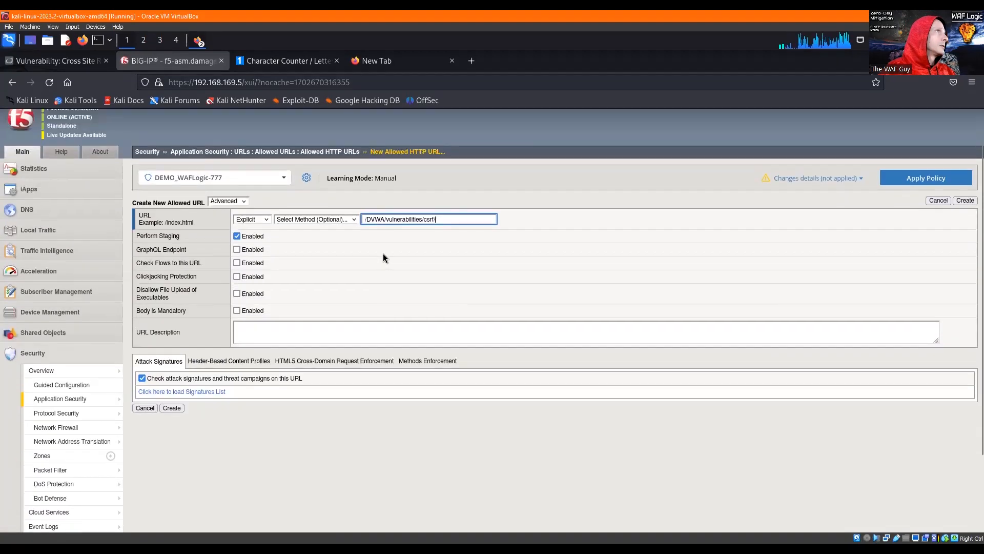
- Change the path to /*/vulnerabilities/csrf/, make it a Wildcard URL, create it, and return to the DVWA CSRF page
double_click(373, 243)
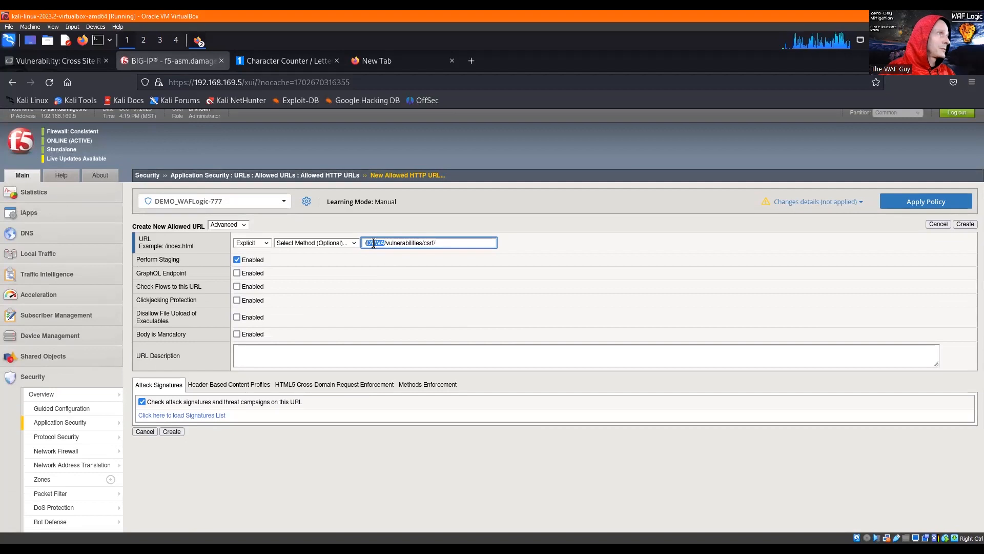
type("*")
left_click(266, 242)
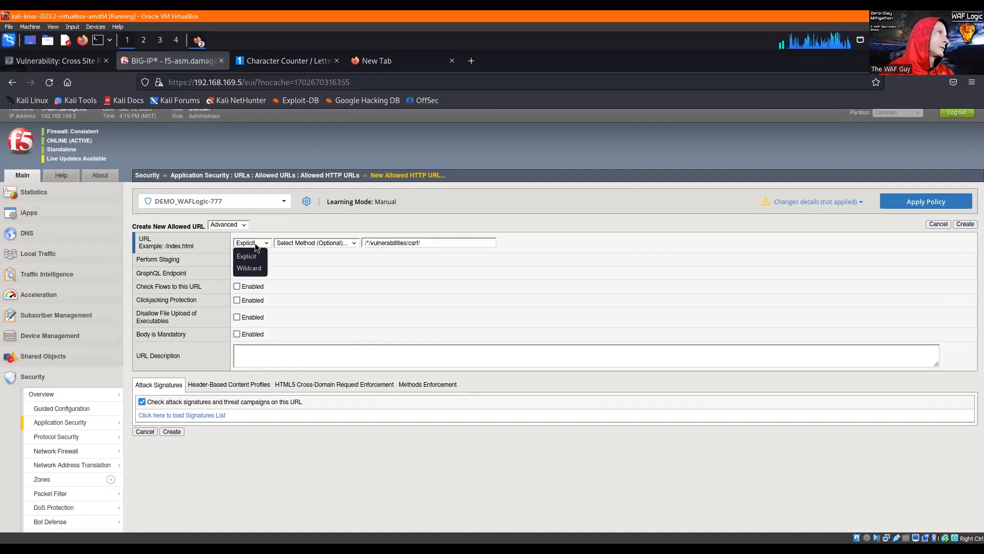
left_click(247, 267)
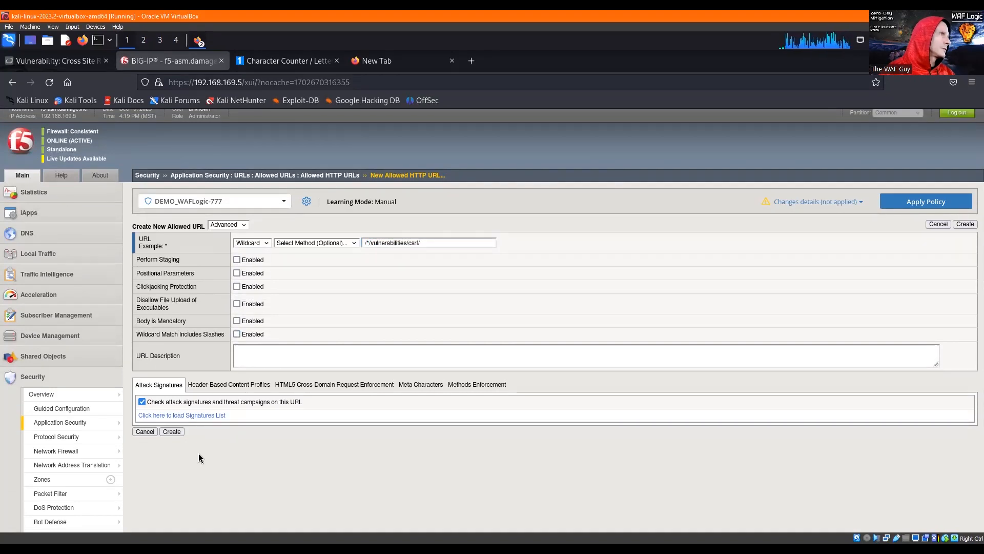
left_click(166, 432)
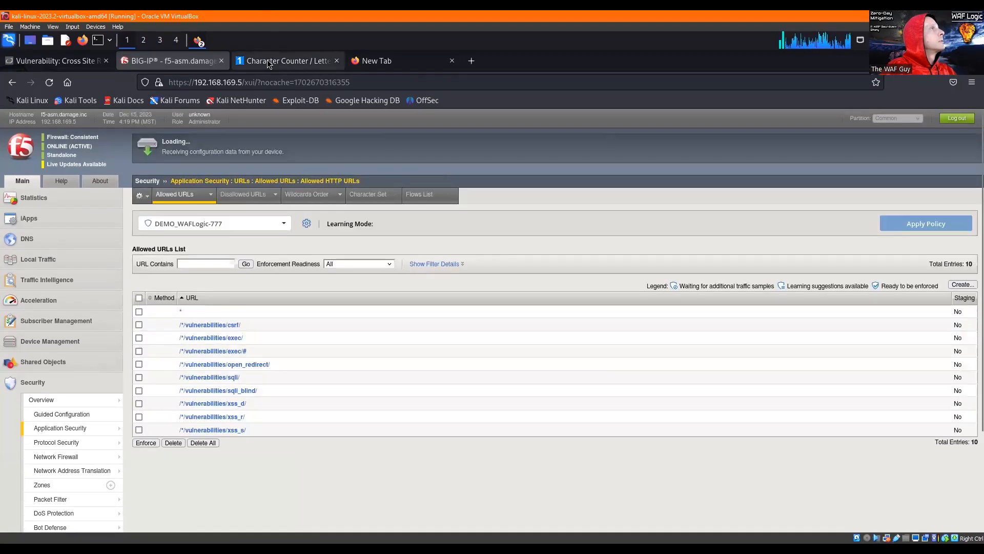
left_click(78, 66)
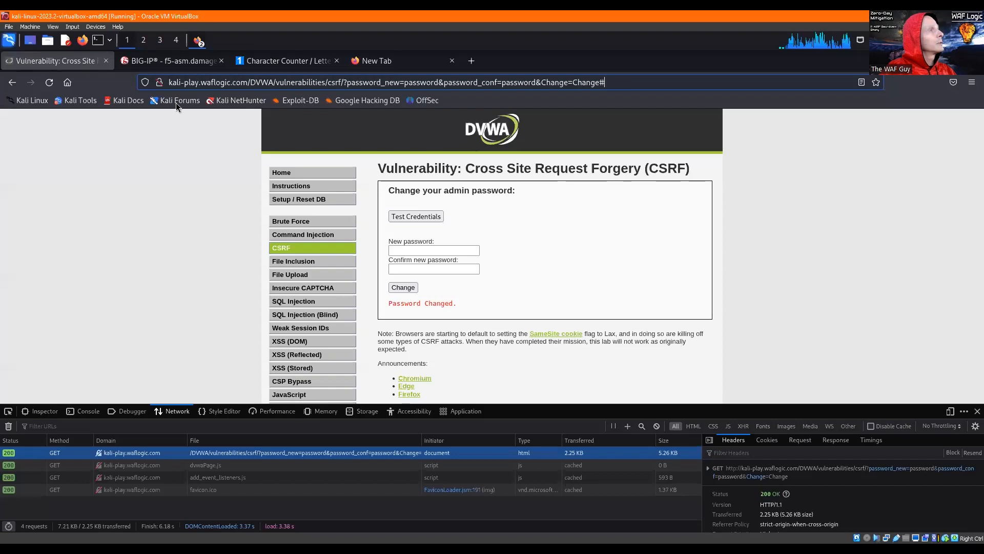
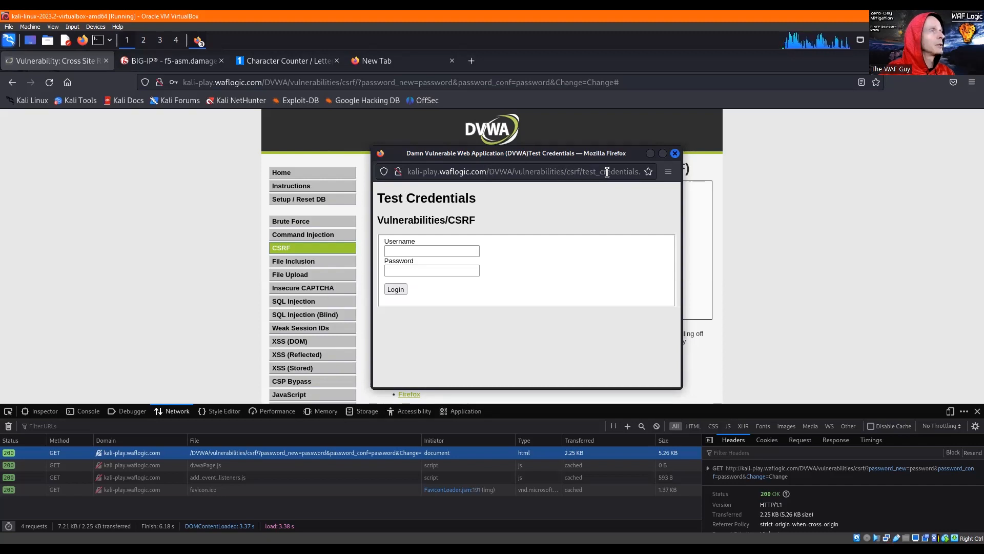
- Copy the path /DVWA/vulnerabilities/csrf/test_credentials.php from the Test Credentials window's address and close that window
scroll(629, 171, "down", 1)
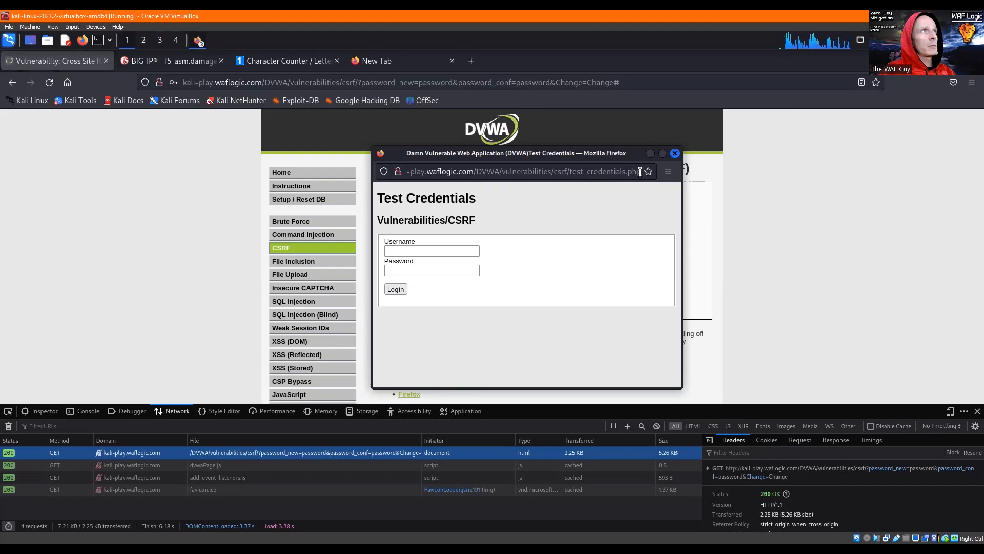
key("ctrl+shift+Left")
key("ctrl+shift+Left")
key("ctrl+shift+Left")
key("ctrl+shift+Left")
key("ctrl+shift+Left")
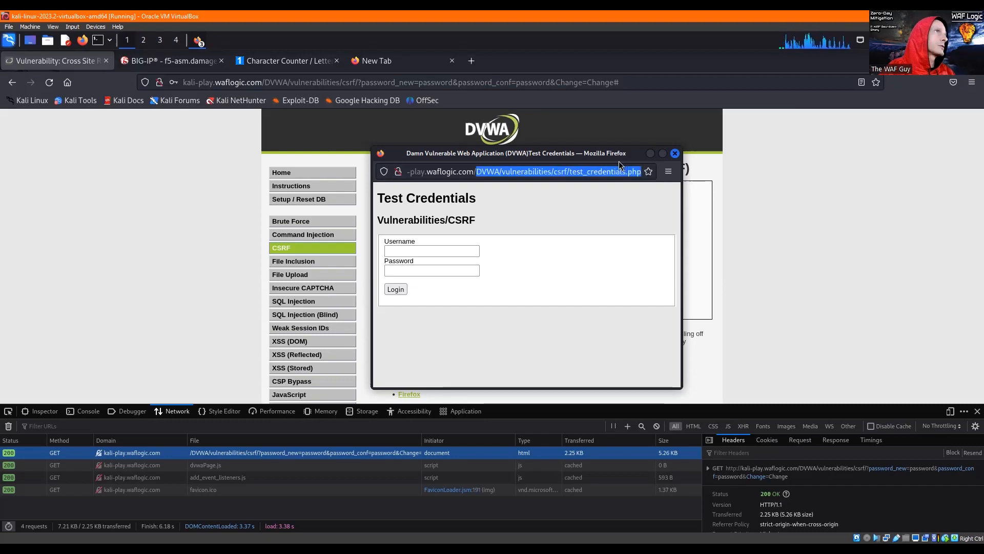
key("ctrl+shift+Left")
key("ctrl+c")
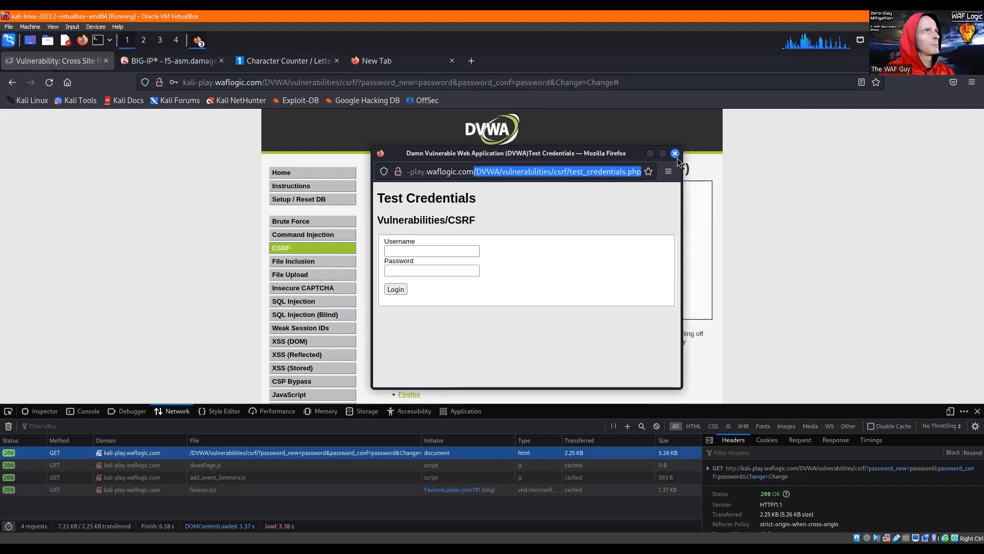
left_click(677, 155)
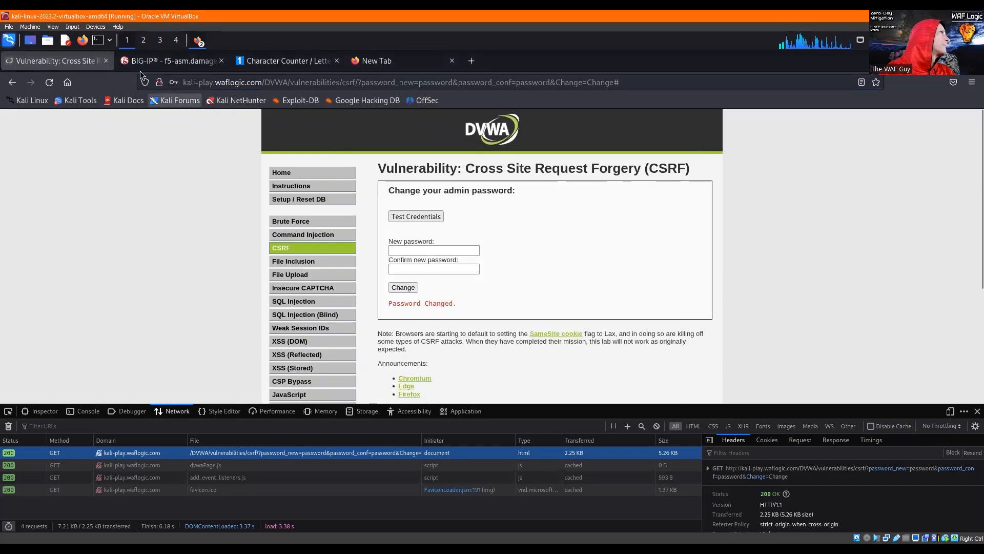
- Switch to BIG-IP and start a new allowed HTTP URL with the copied path /DVWA/vulnerabilities/csrf/test_credentials.php
key("ctrl+Tab")
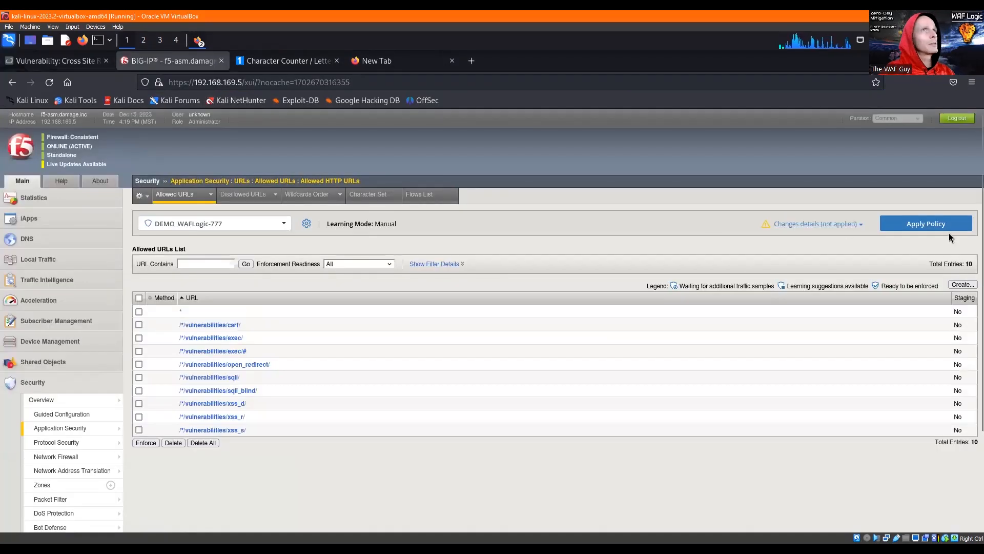
left_click(953, 284)
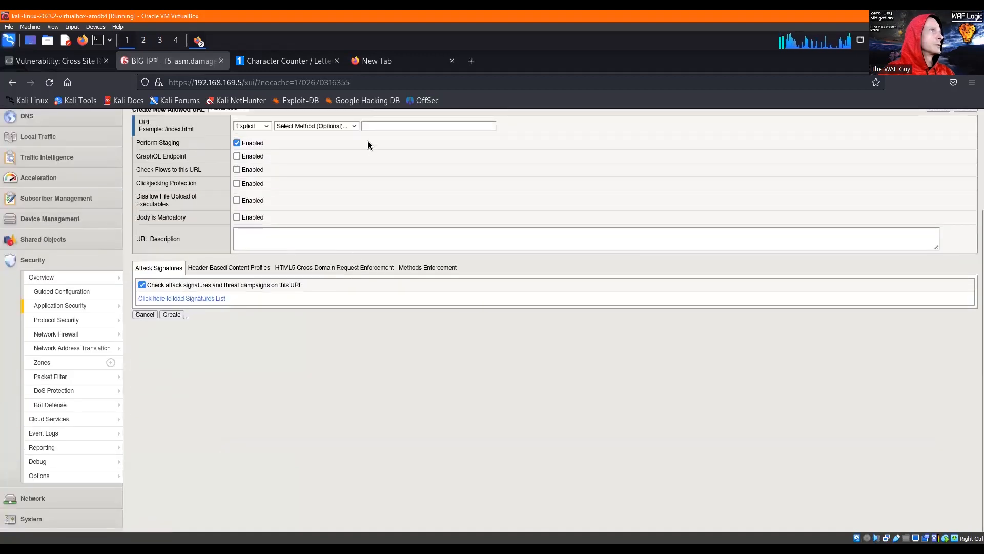
left_click(367, 126)
key("ctrl+v")
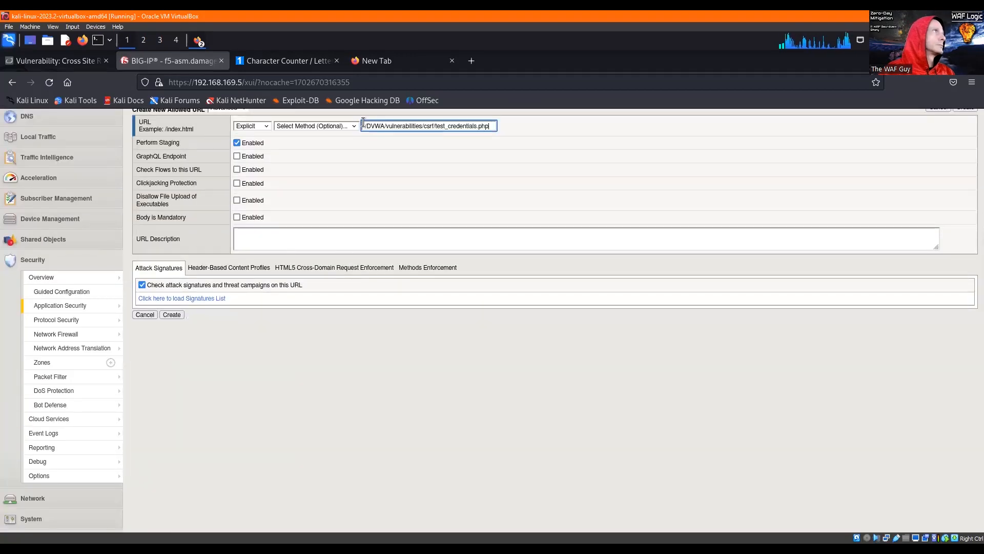
- Change the path to /*/vulnerabilities/csrf/test_credentials.php, make it a Wildcard URL with staging disabled, and create it
double_click(377, 124)
type("*")
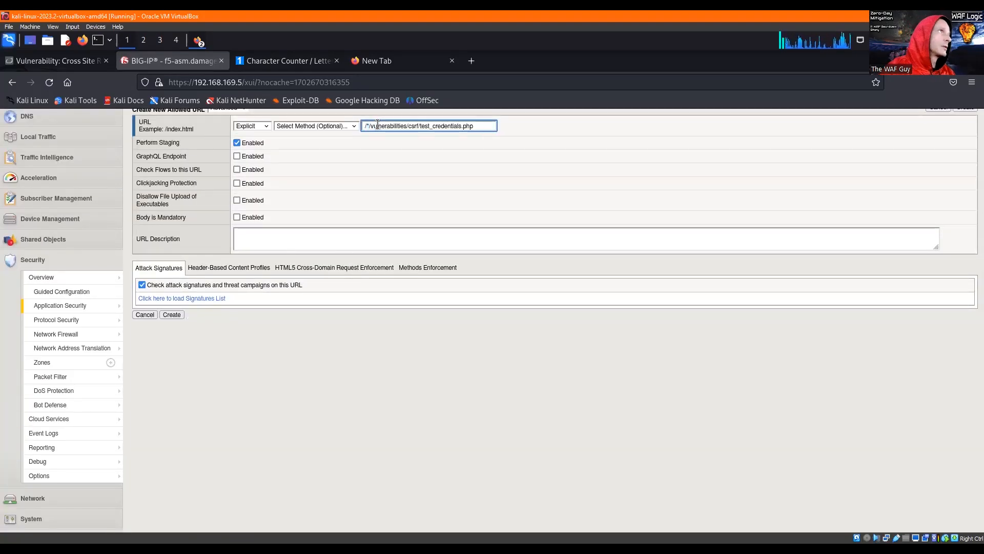
left_click(253, 126)
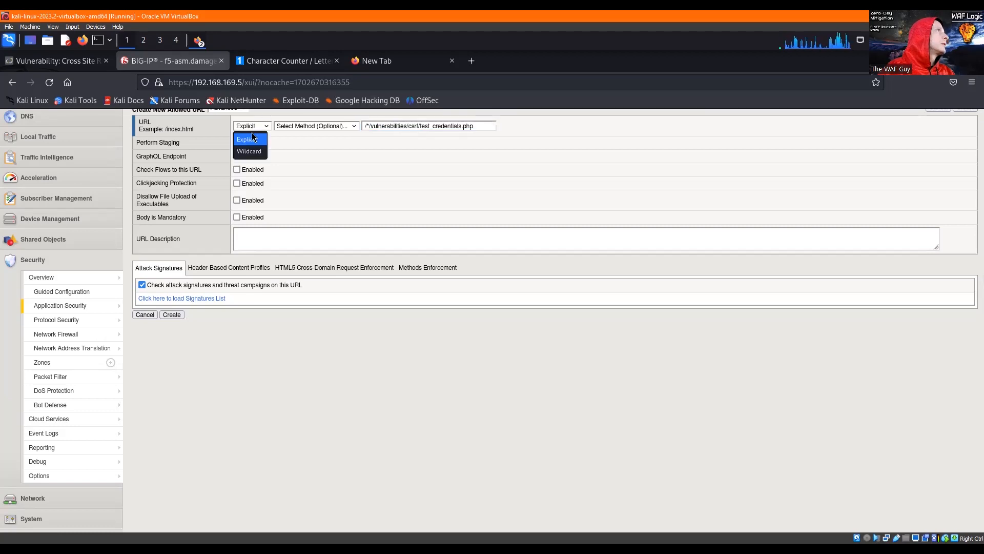
left_click(255, 153)
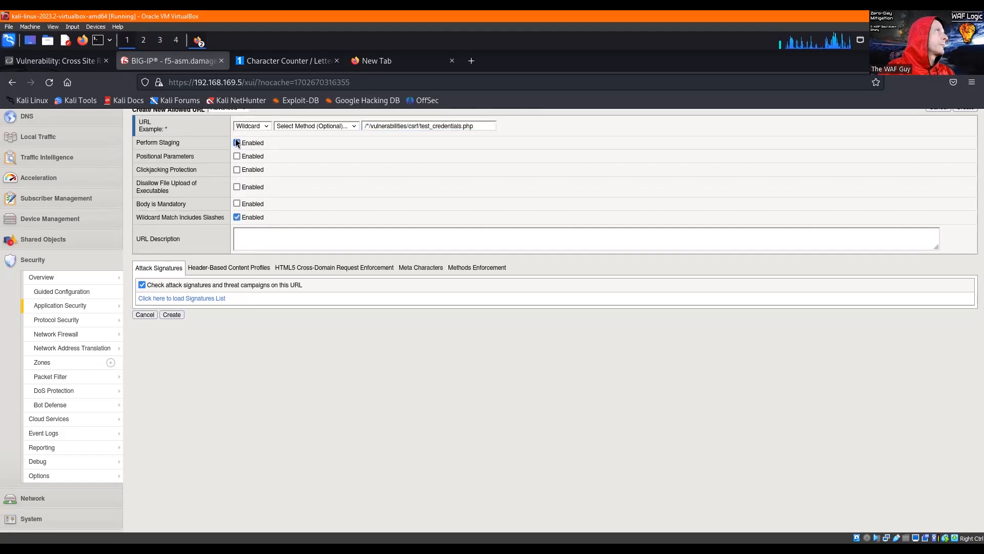
left_click(171, 315)
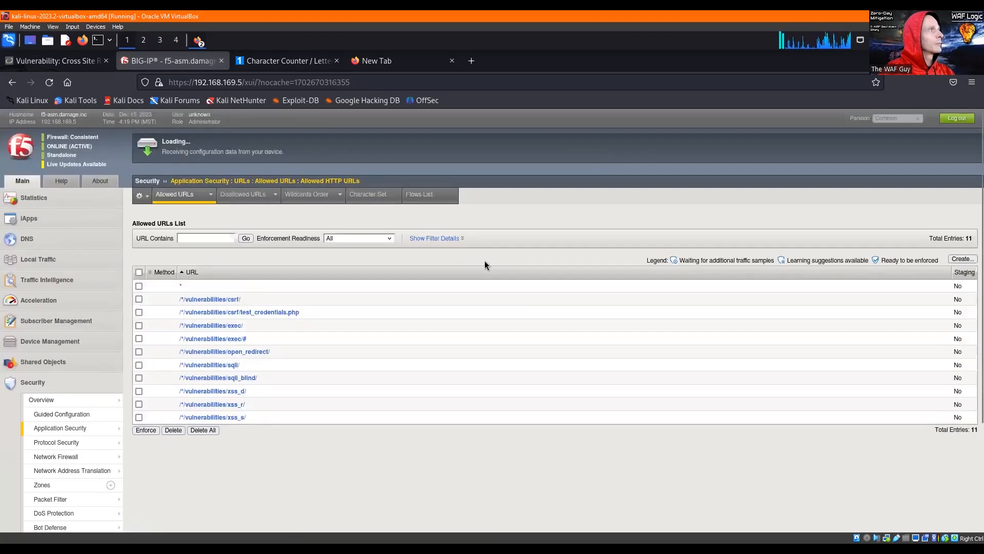
- Go to the DEMO_WAFLogic-777 parameters list and start a new parameter with the pasted name password_current
mouse_move(85, 427)
left_click(139, 424)
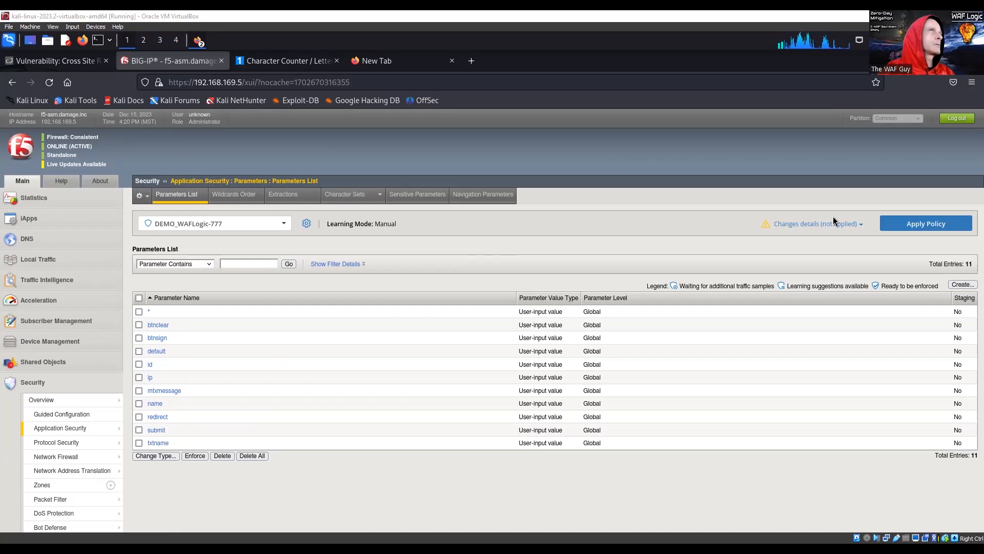
left_click(952, 286)
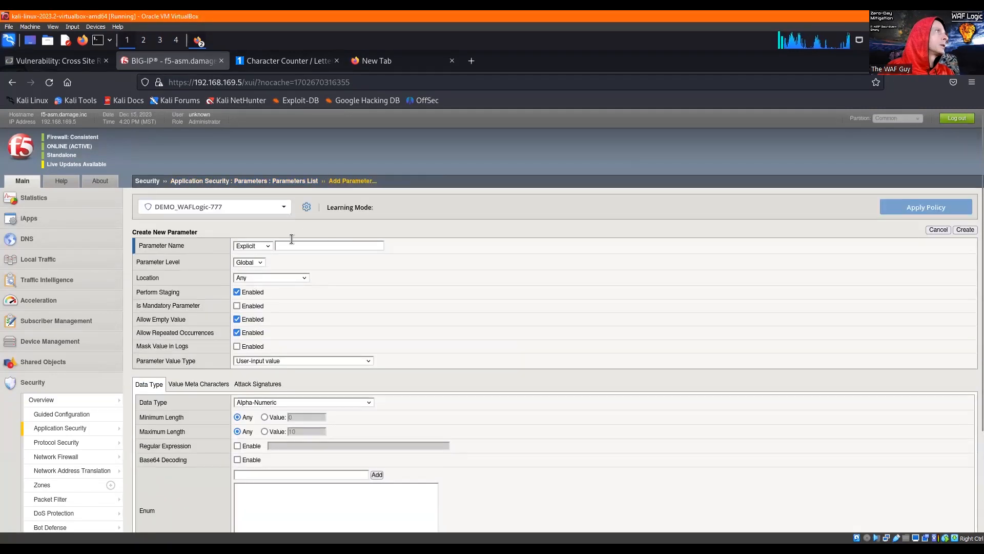
left_click(320, 246)
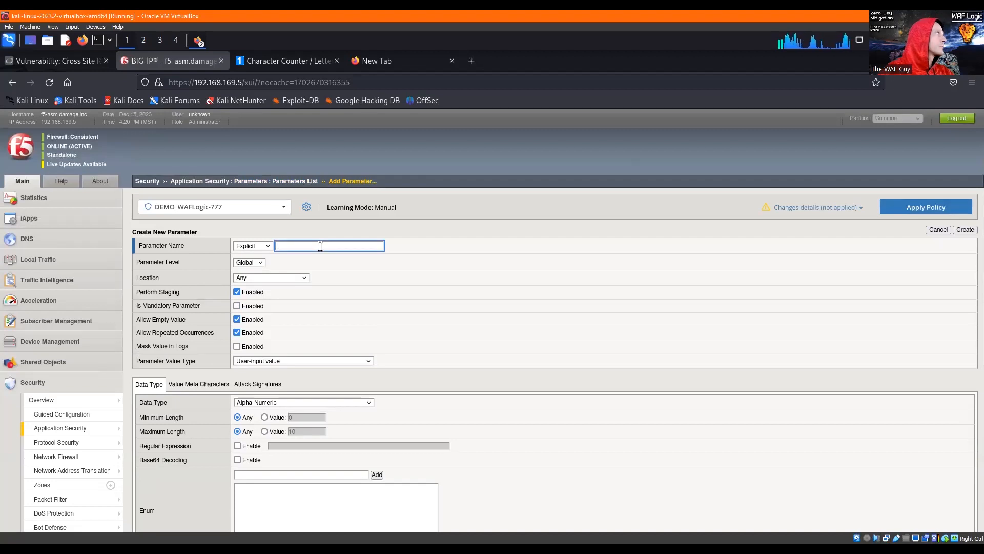
key("ctrl+v")
- Try new and conf as the ending after password_ in the parameter name
key("shift+Left")
key("shift+Left")
key("shift+Left")
key("shift+Left")
key("shift+Left")
key("shift+Left")
key("shift+Left")
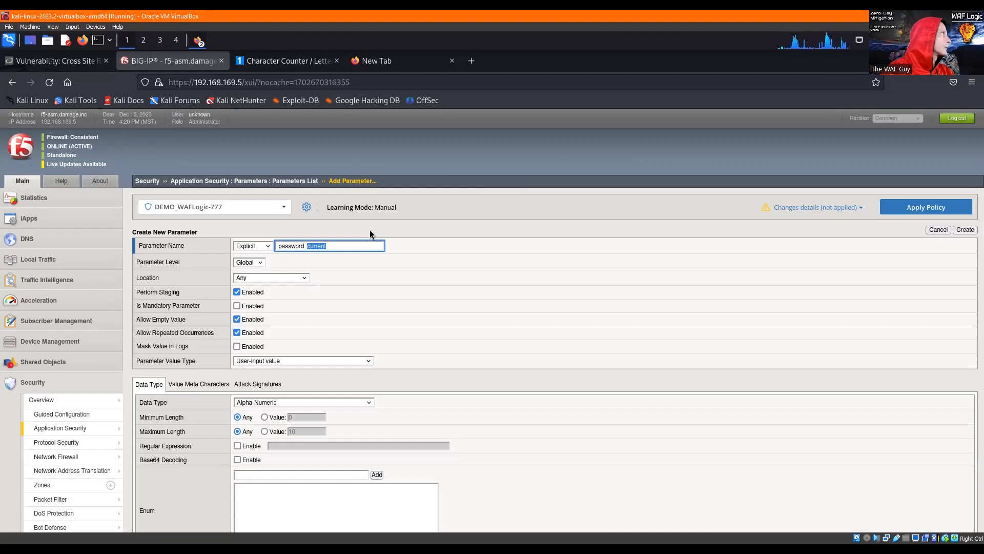
type("new")
key("shift+Left")
key("shift+Left")
key("shift+Left")
type("conf")
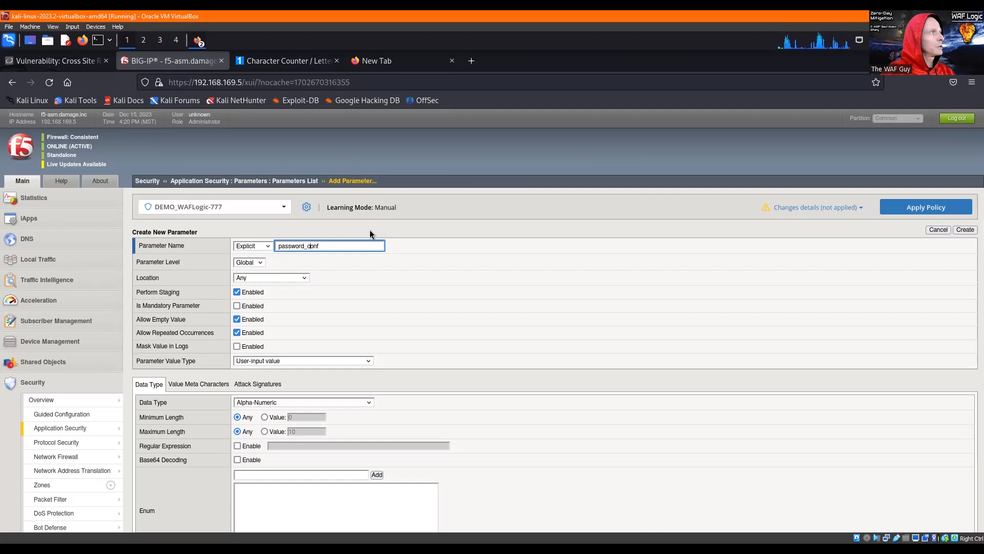
- Name the new parameter password_* and make it a Wildcard parameter
key("shift+End")
type("*")
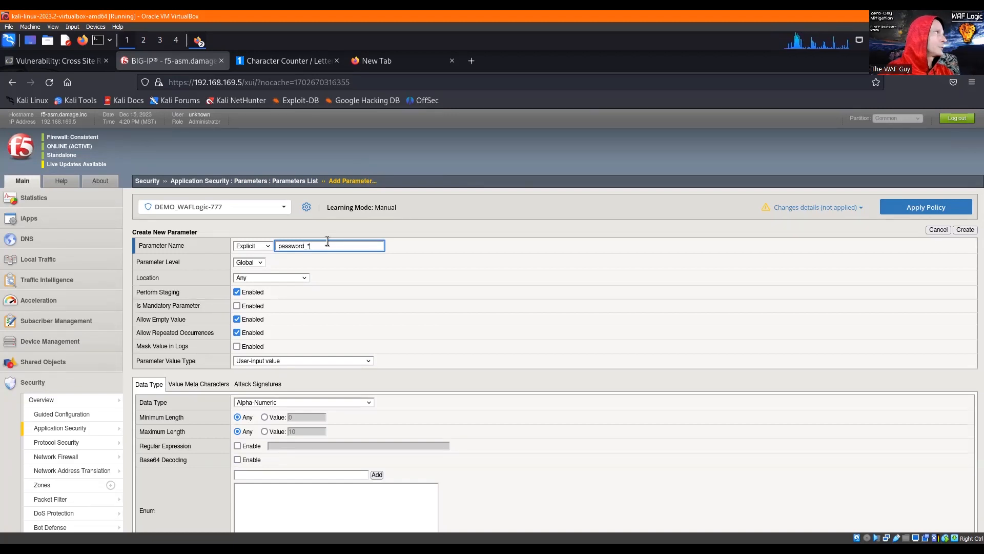
left_click(259, 247)
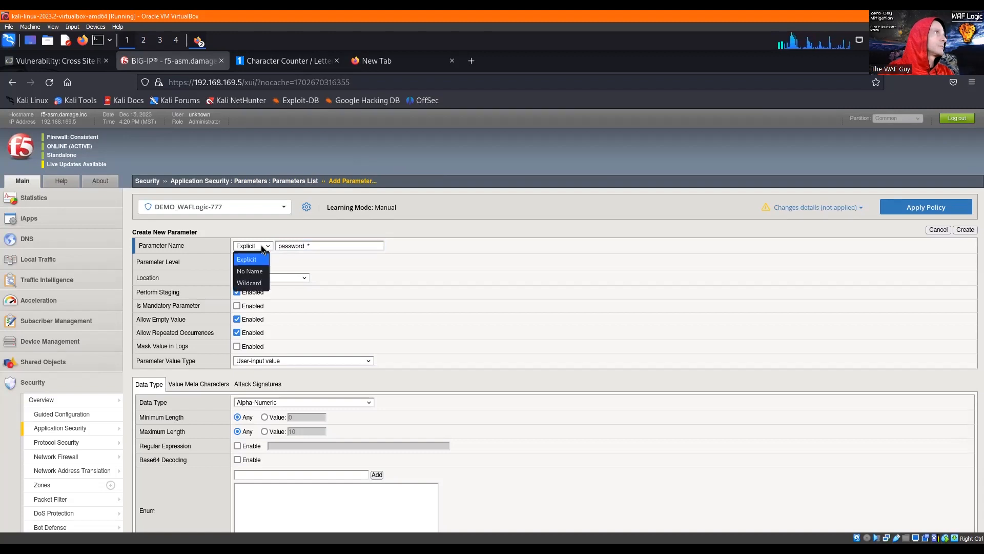
left_click(250, 282)
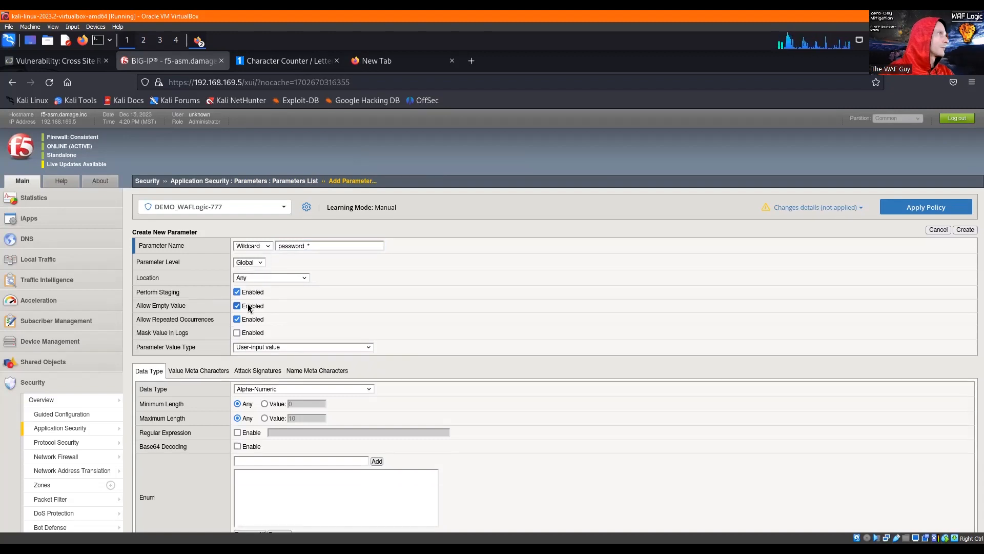
- Disable staging and repeated occurrences for the password_* parameter and set its maximum length to 32
left_click(237, 291)
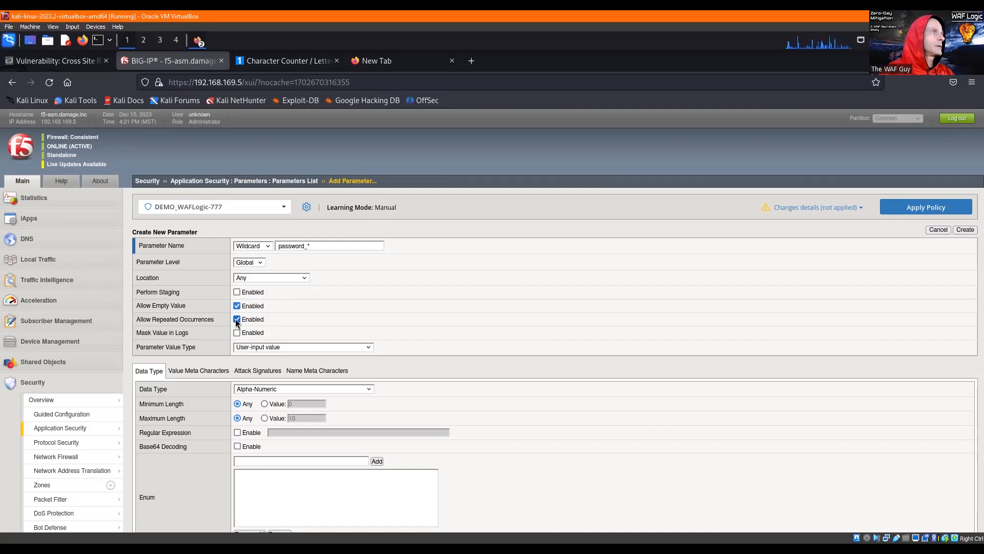
left_click(237, 320)
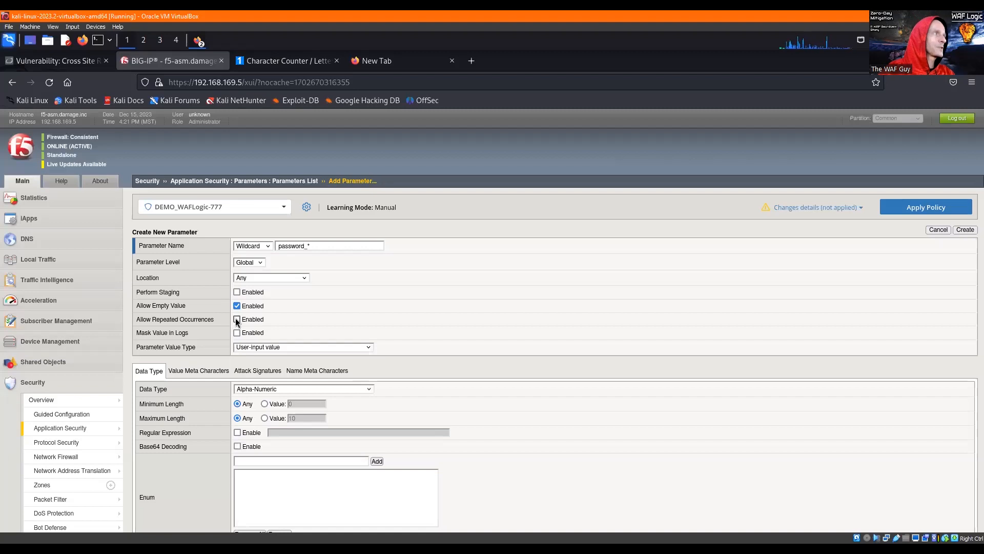
left_click(265, 418)
type("32")
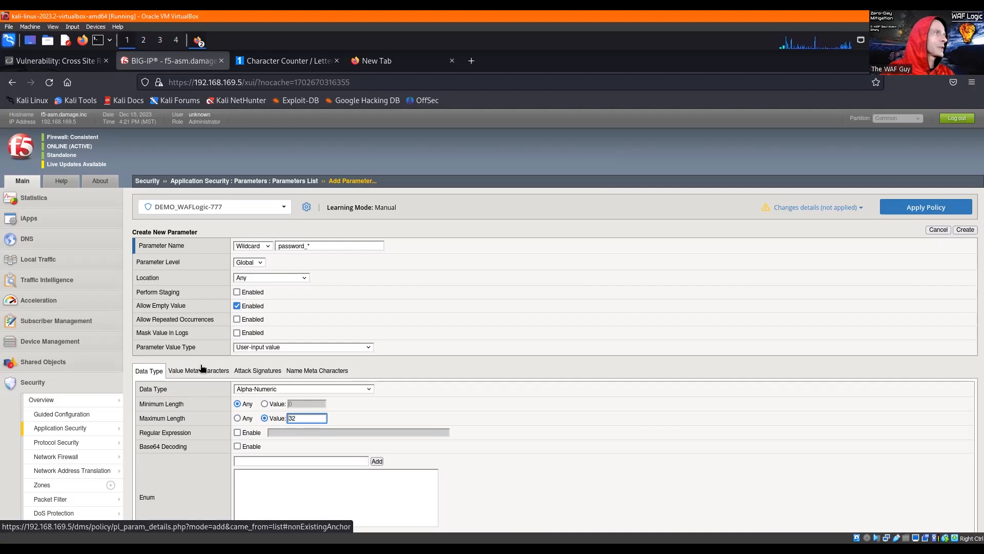
- Enable the value meta character check for the password_* parameter
left_click(203, 370)
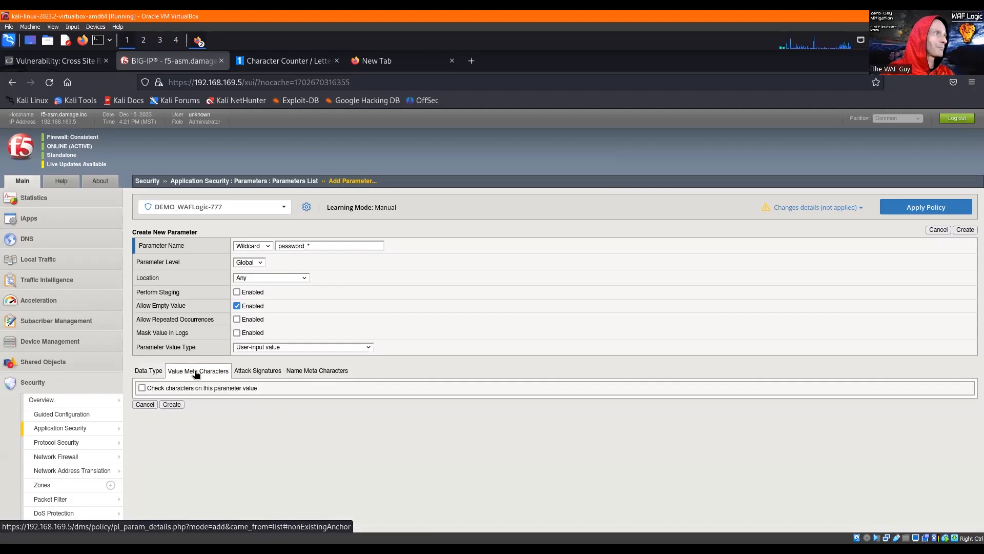
left_click(142, 389)
scroll(835, 333, "down", 2)
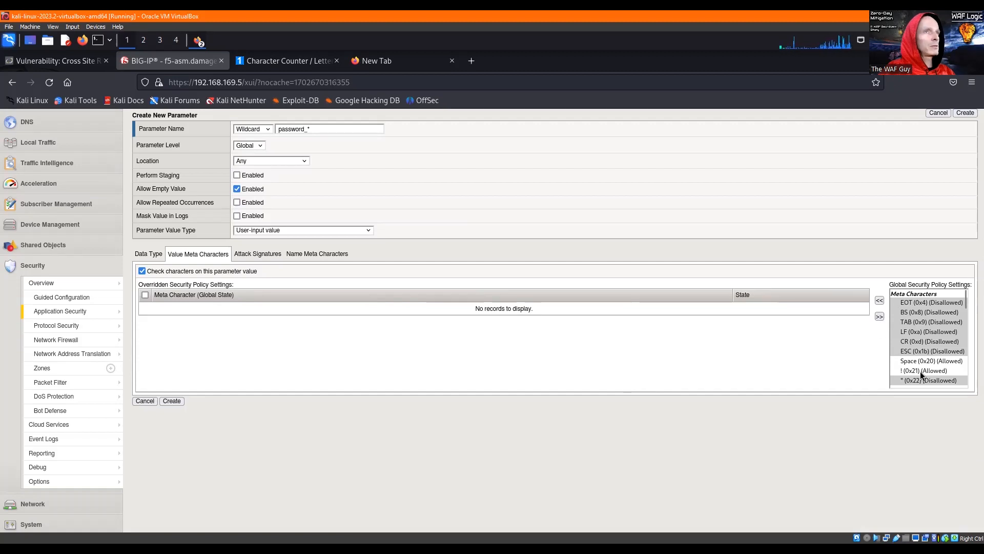
scroll(920, 372, "down", 1)
left_click(915, 343)
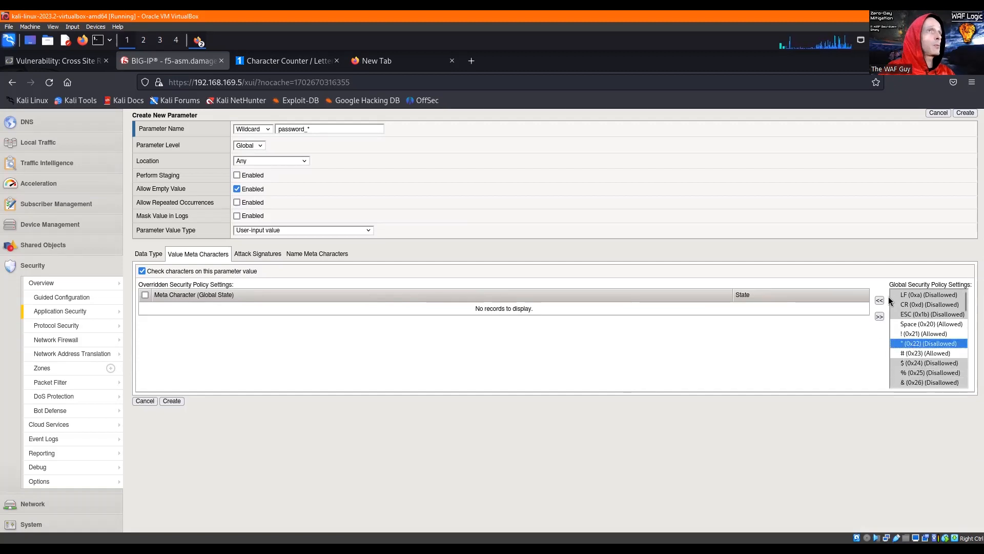
scroll(917, 322, "up", 1)
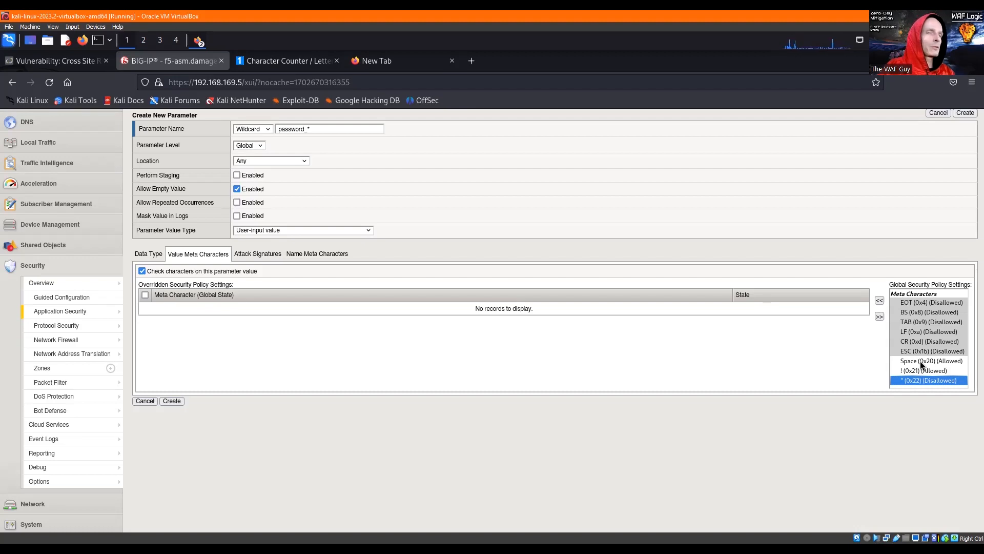
left_click(921, 362)
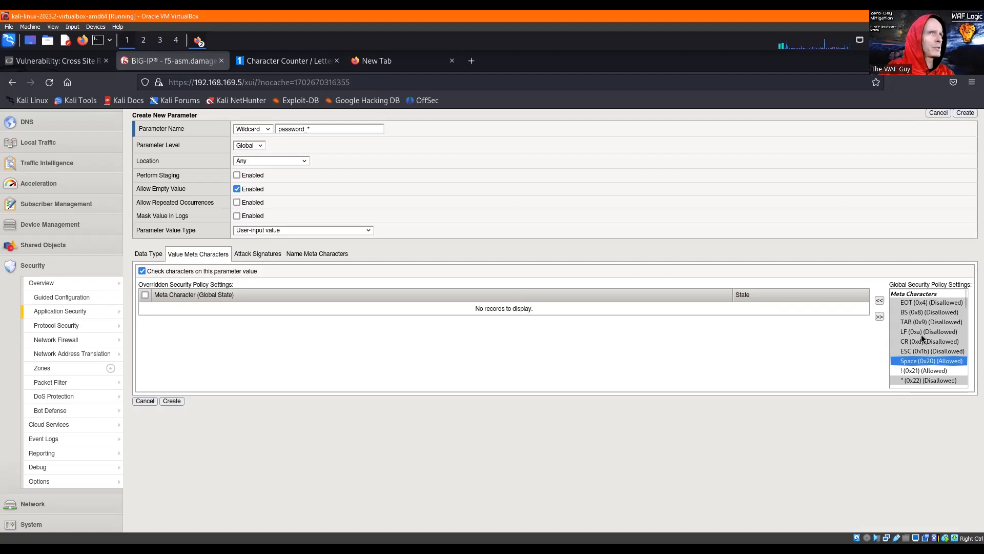
scroll(921, 335, "down", 2)
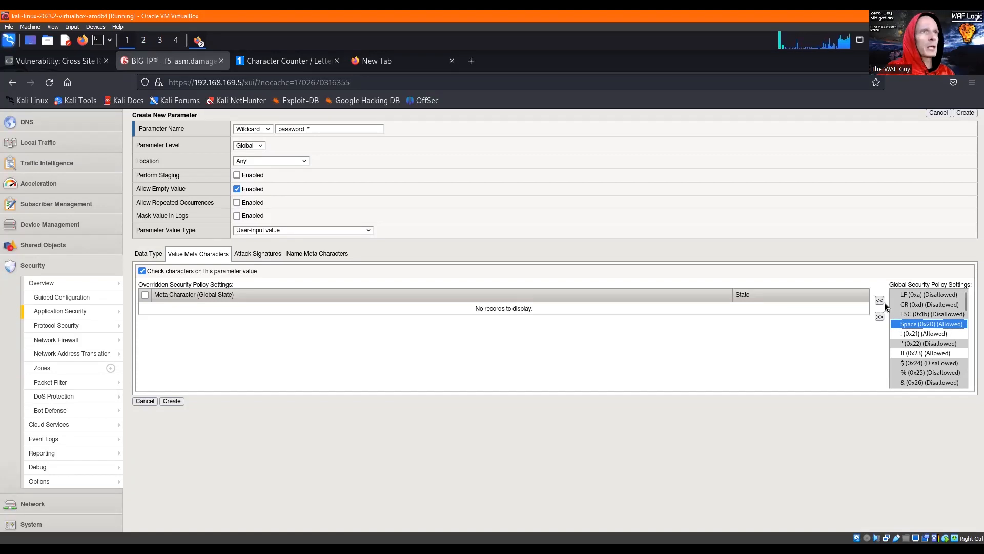
- Override the global meta character settings to allow " (0x22), $ (0x24), % (0x25), & (0x26) and ' (0x27) in the parameter value
left_click(922, 345)
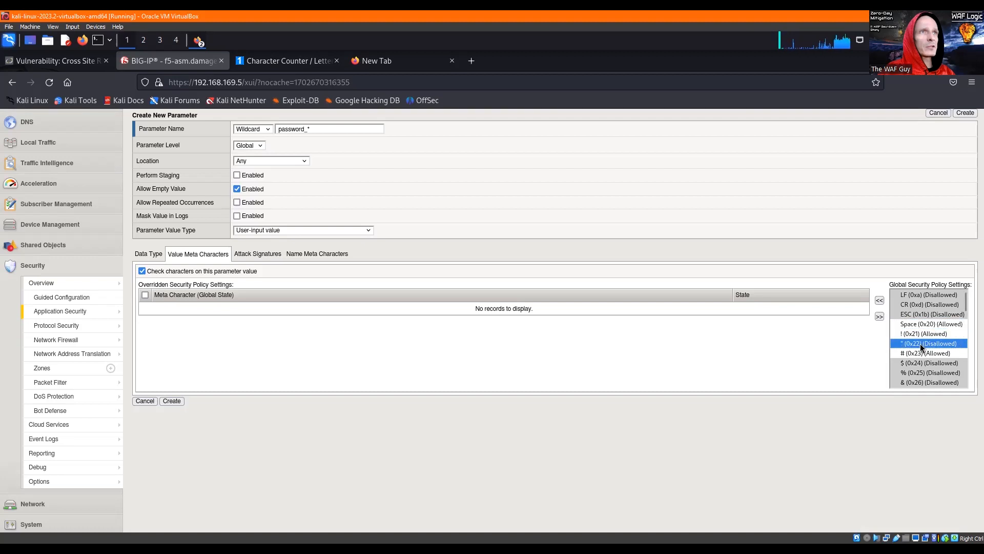
left_click(880, 301)
left_click(916, 355)
scroll(917, 355, "down", 1)
left_click(917, 345, "shift")
left_click(880, 300)
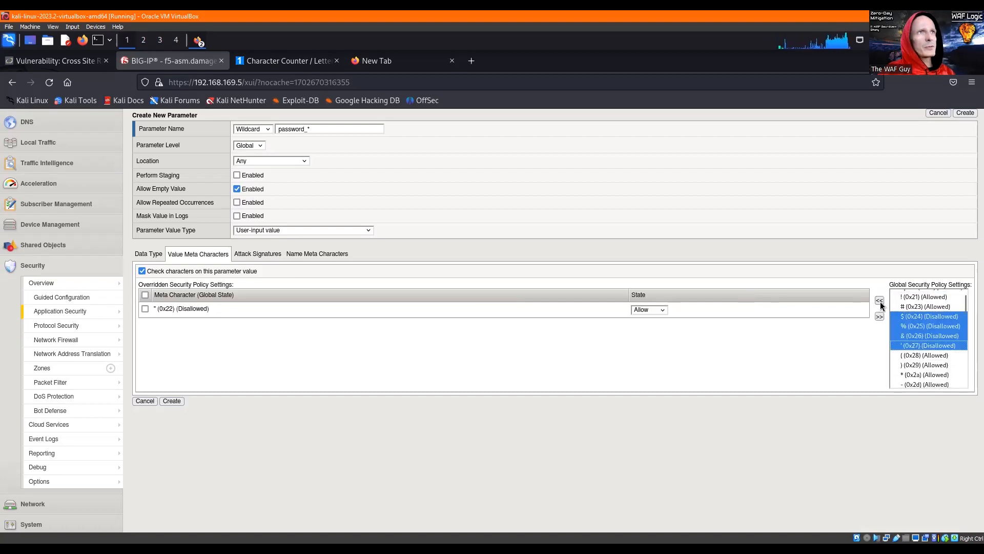
- Add allowed overrides for the meta characters ; (0x3b), < (0x3c) and > (0x3e)
scroll(916, 328, "down", 3)
left_click(911, 302)
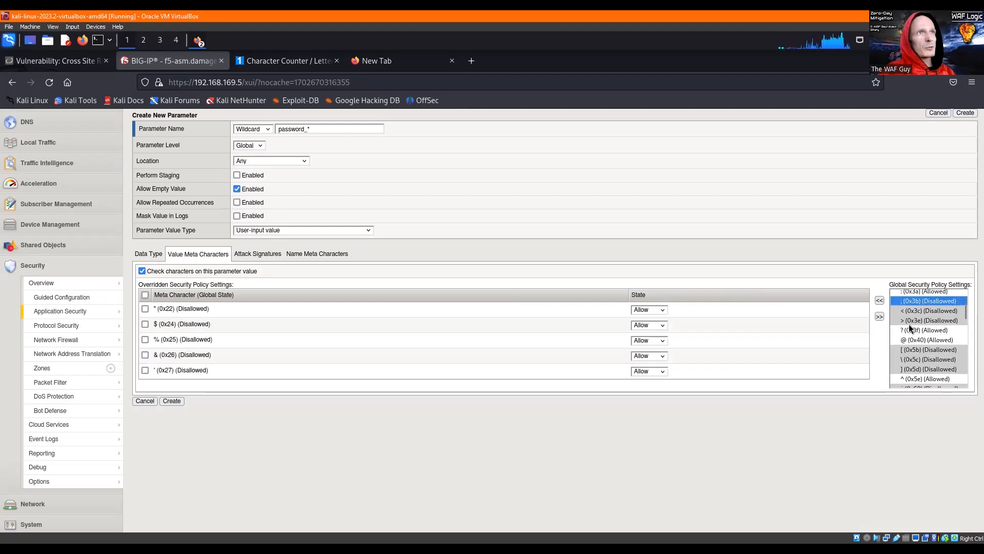
left_click(913, 320, "shift")
left_click(880, 300)
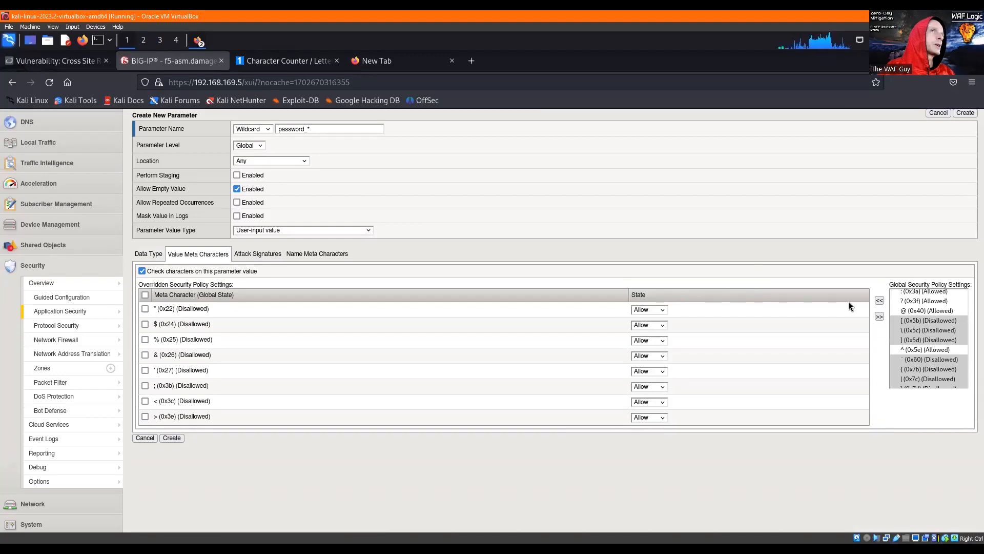
- Add allowed overrides for the square brackets and backslash (0x5b–0x5d), the backtick (0x60), and the characters {, | and } (0x7b–0x7d)
left_click(913, 321)
left_click(909, 340, "shift")
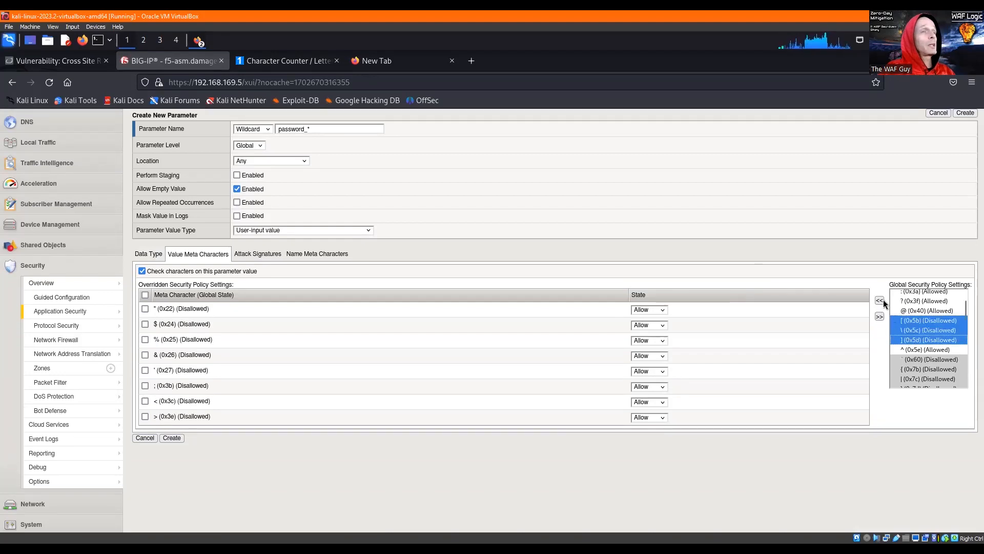
left_click(880, 300)
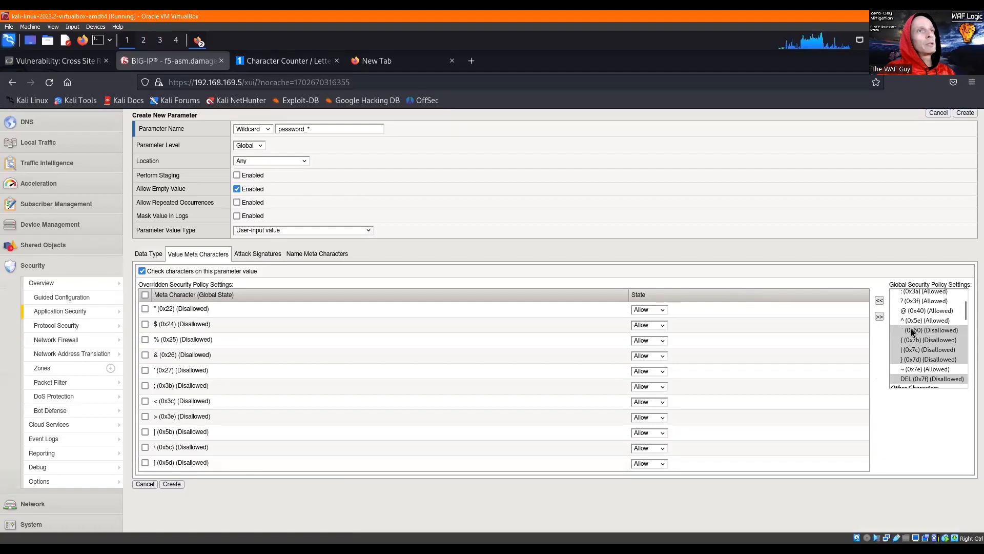
left_click(914, 331)
left_click(907, 360, "shift")
left_click(880, 301)
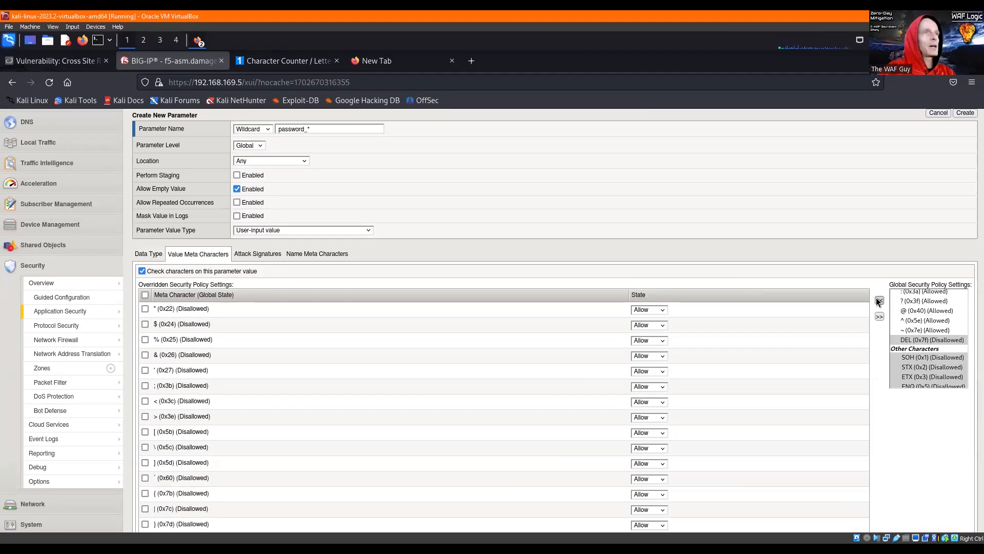
scroll(582, 257, "down", 1)
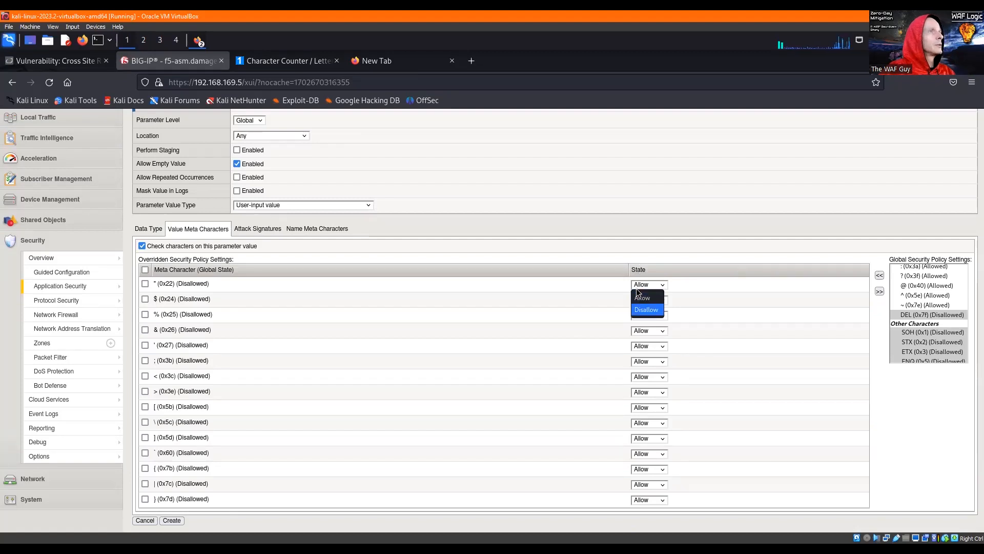
left_click(638, 301)
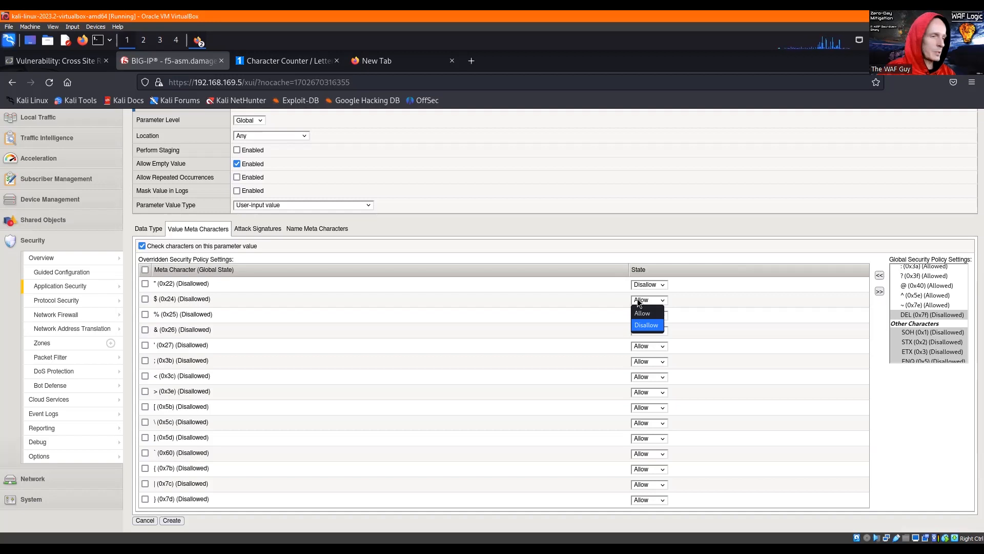
key("Return")
key("Tab")
key("Tab")
left_click(650, 286)
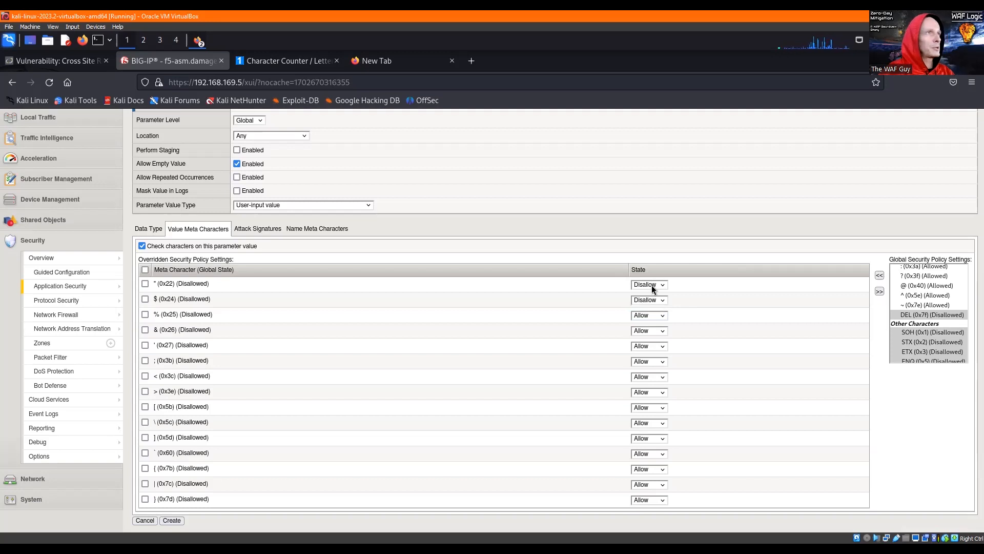
left_click(647, 300)
left_click(647, 301)
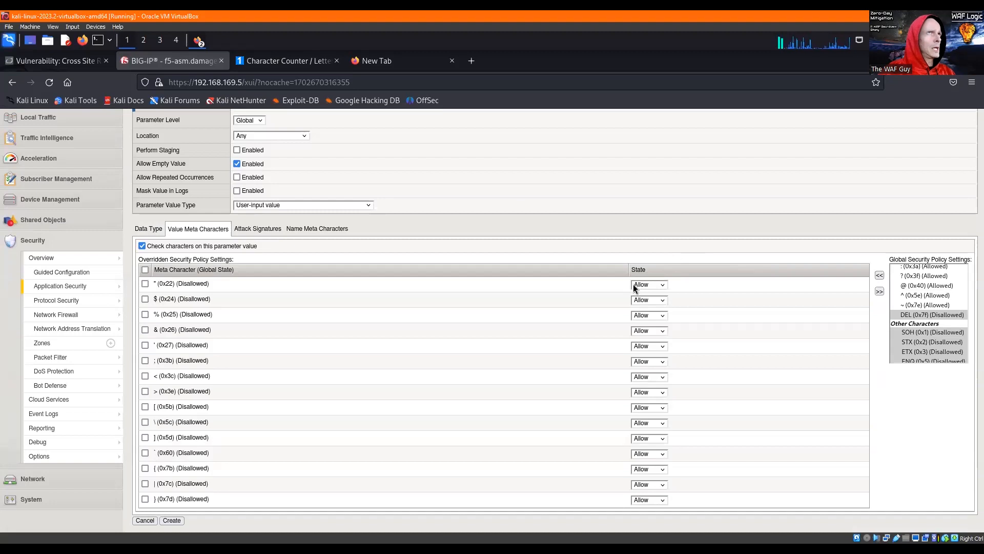
- Enable the name meta character check for the password_* parameter
left_click(299, 229)
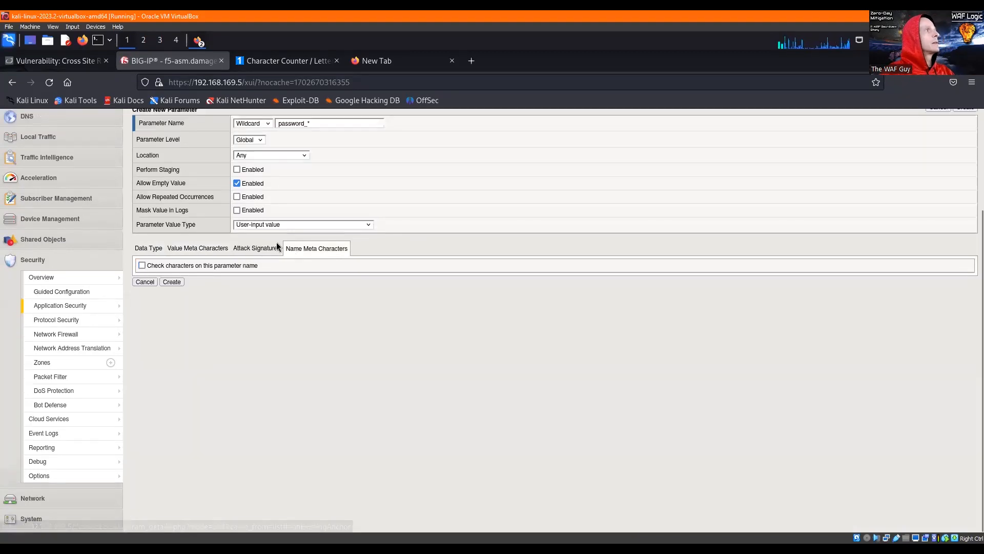
scroll(390, 237, "up", 2)
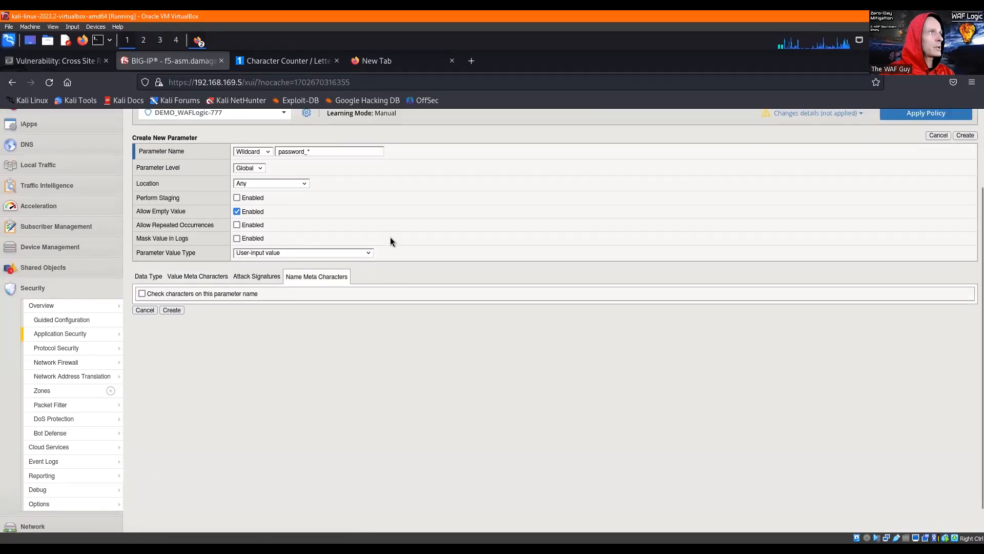
left_click(322, 238)
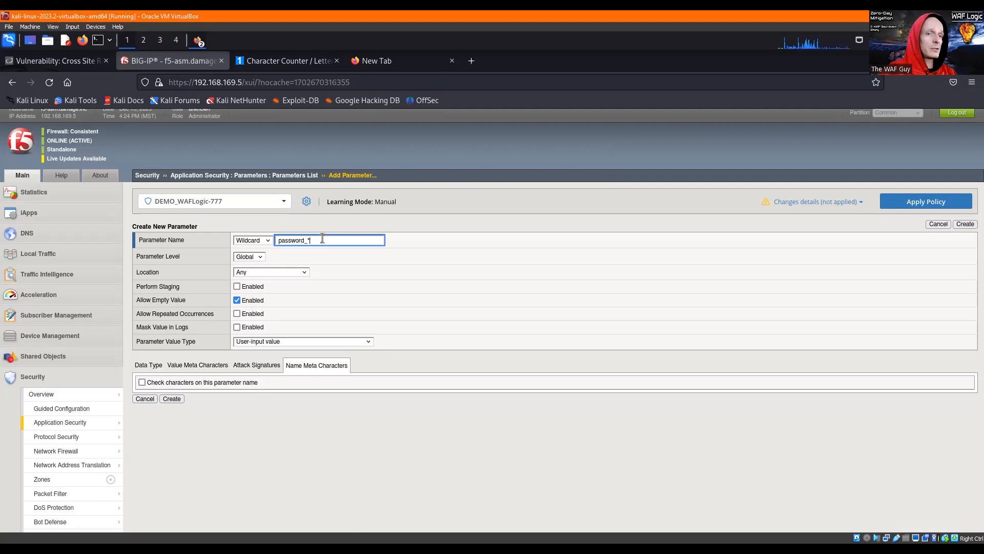
left_click(141, 383)
left_click(141, 382)
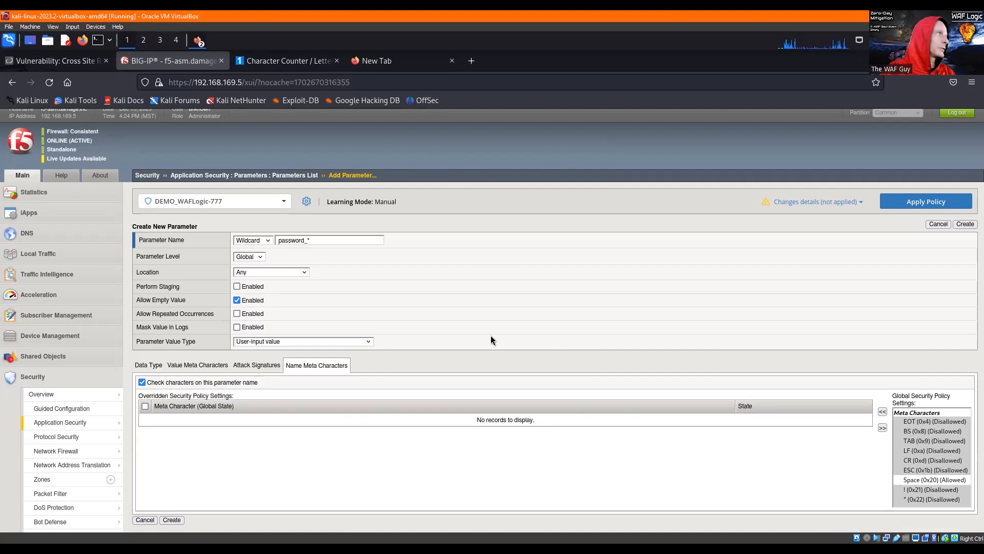
- Review the policy's Parameter Name and Parameter Value character sets in a separate browser tab, and close that tab
mouse_move(114, 425)
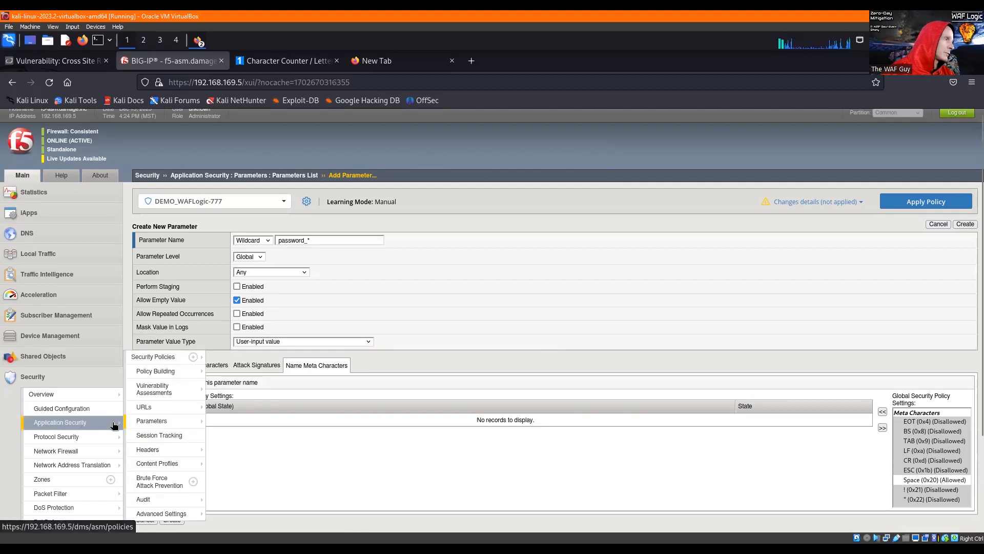
mouse_move(158, 425)
mouse_move(255, 463)
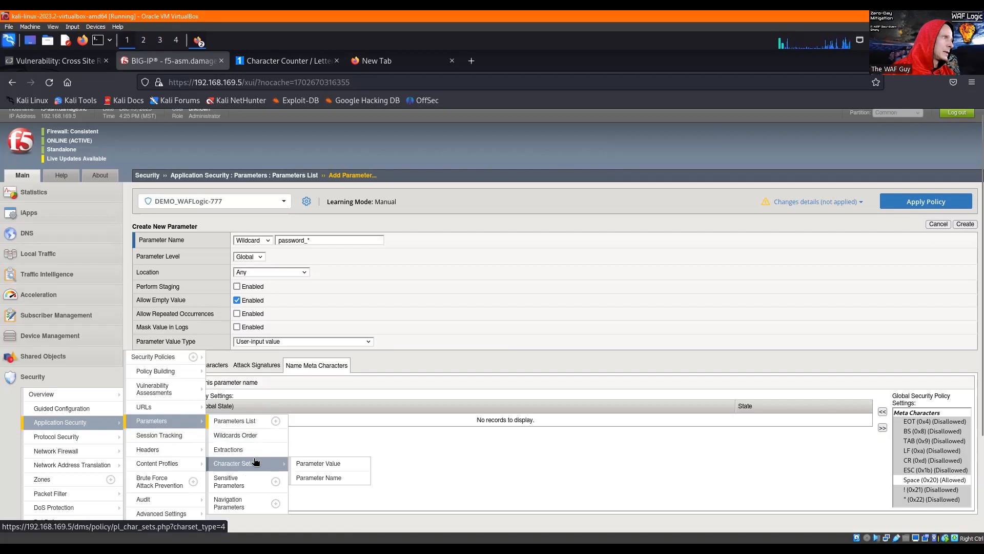
right_click(321, 483)
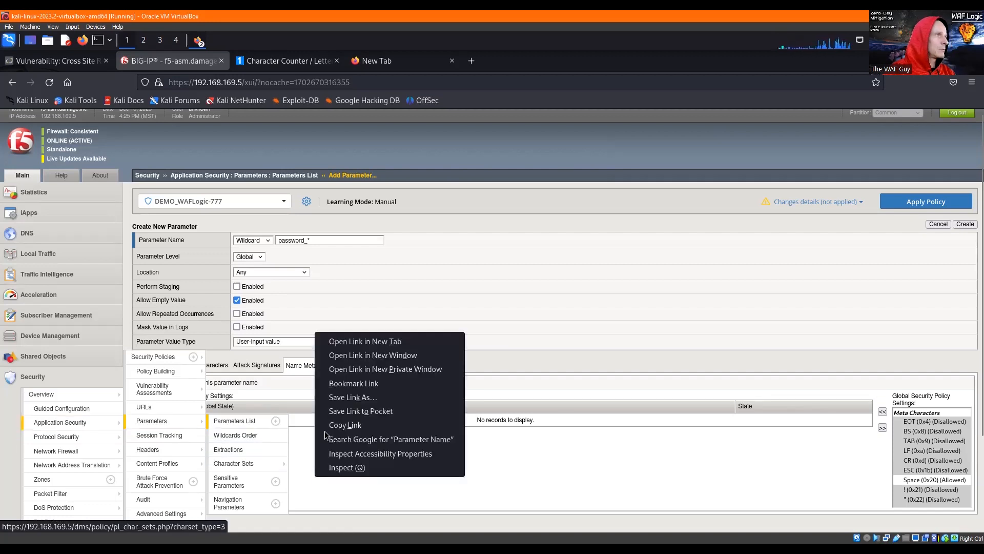
left_click(348, 342)
left_click(284, 59)
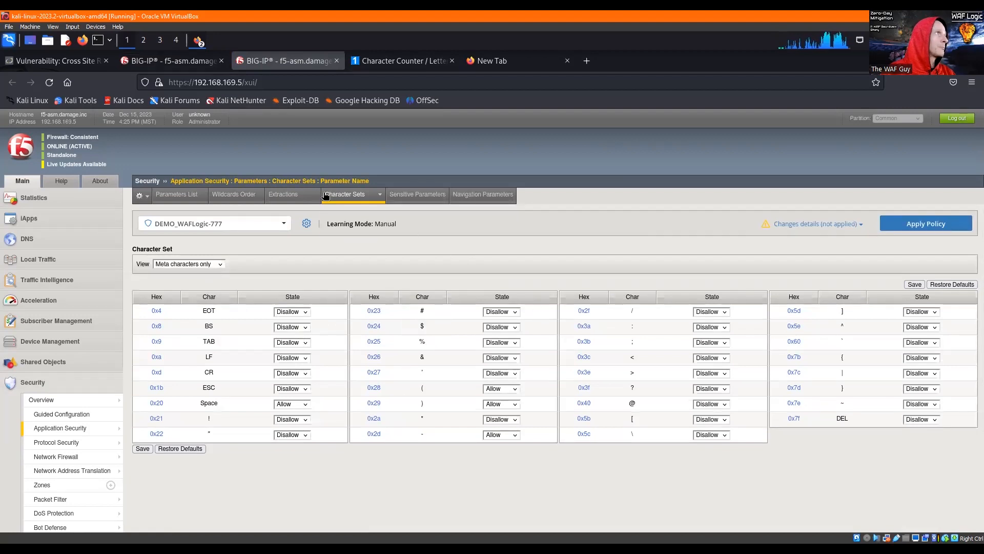
mouse_move(339, 196)
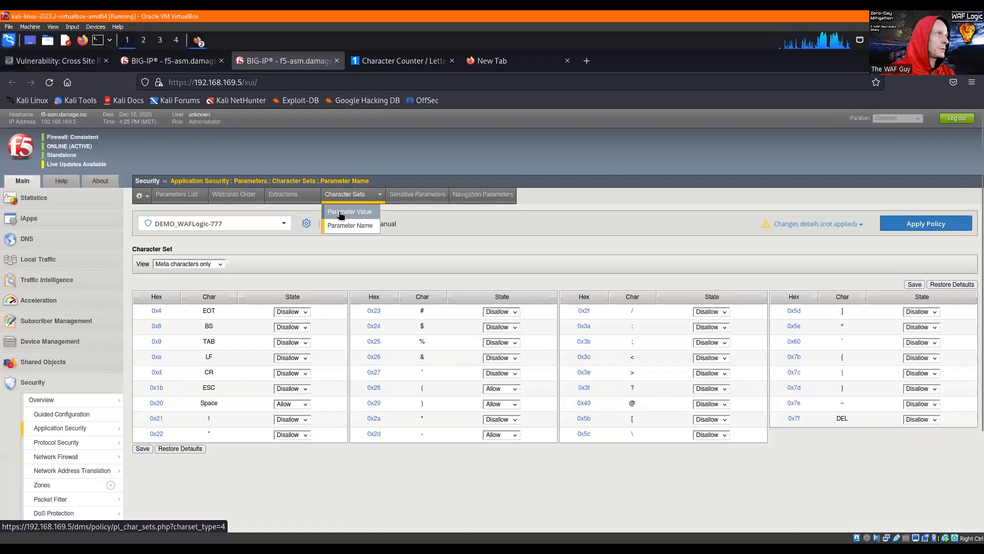
left_click(342, 216)
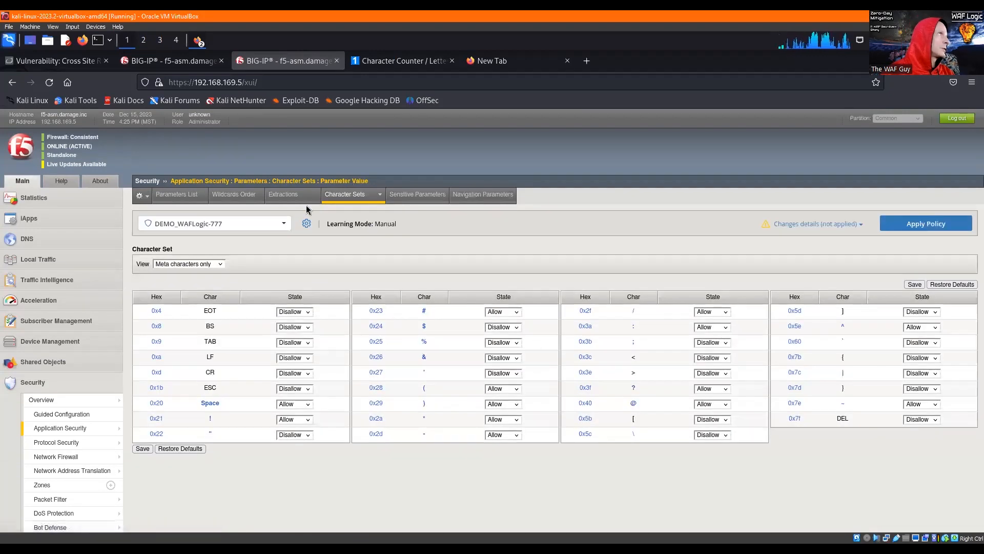
key("ctrl+w")
- Add overrides for the parentheses ( (0x28) and ) (0x29) to the parameter's name meta characters
left_click(917, 449)
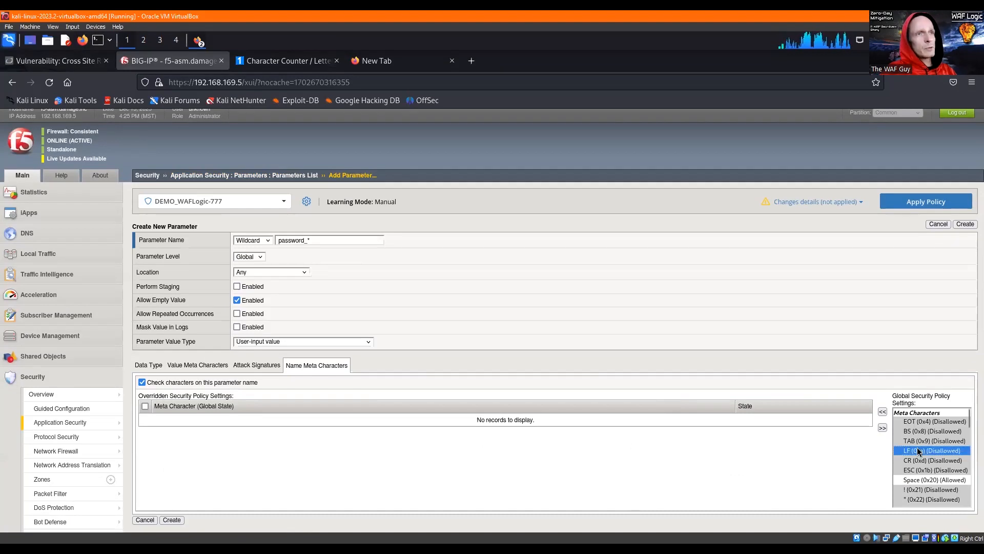
scroll(913, 446, "down", 1)
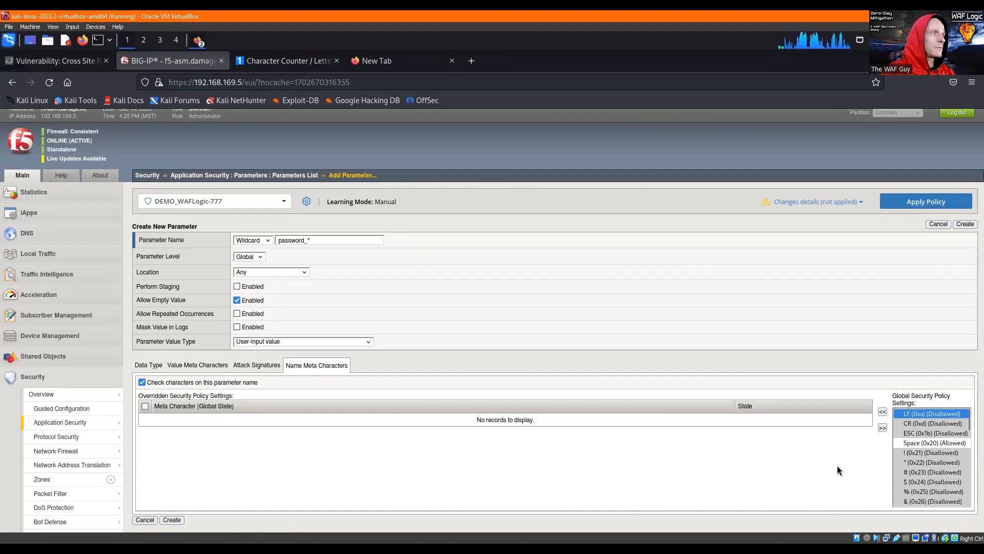
scroll(911, 446, "down", 2)
scroll(934, 444, "down", 2)
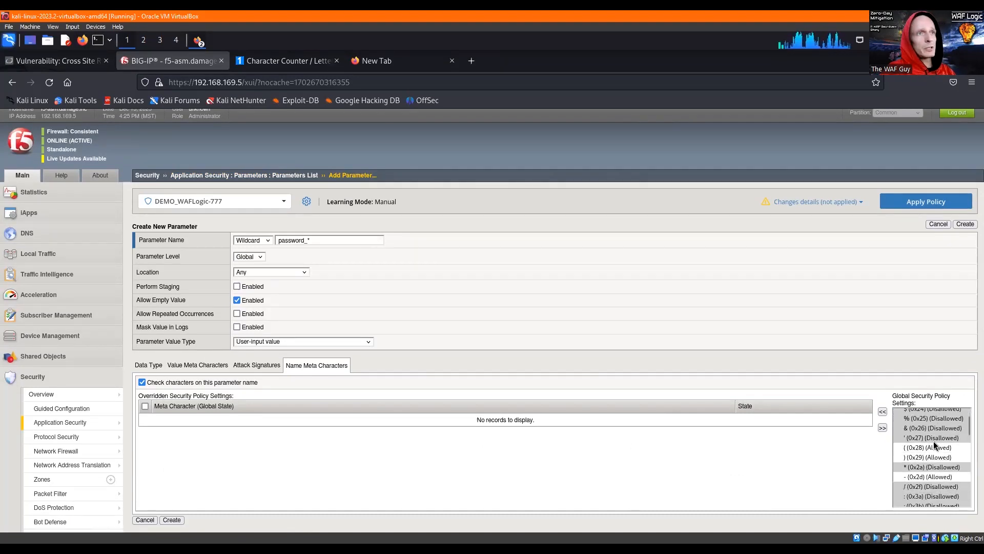
scroll(936, 445, "down", 1)
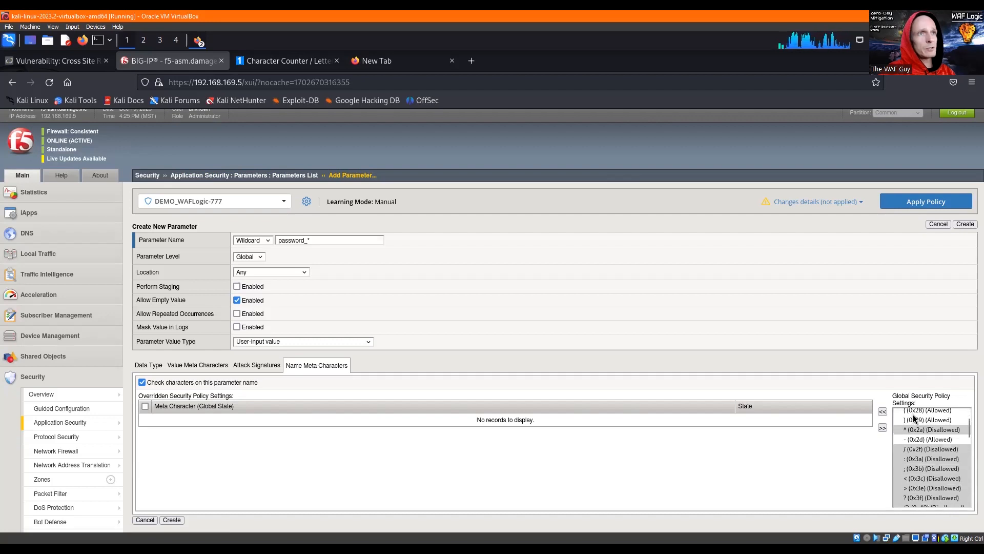
scroll(933, 427, "up", 1)
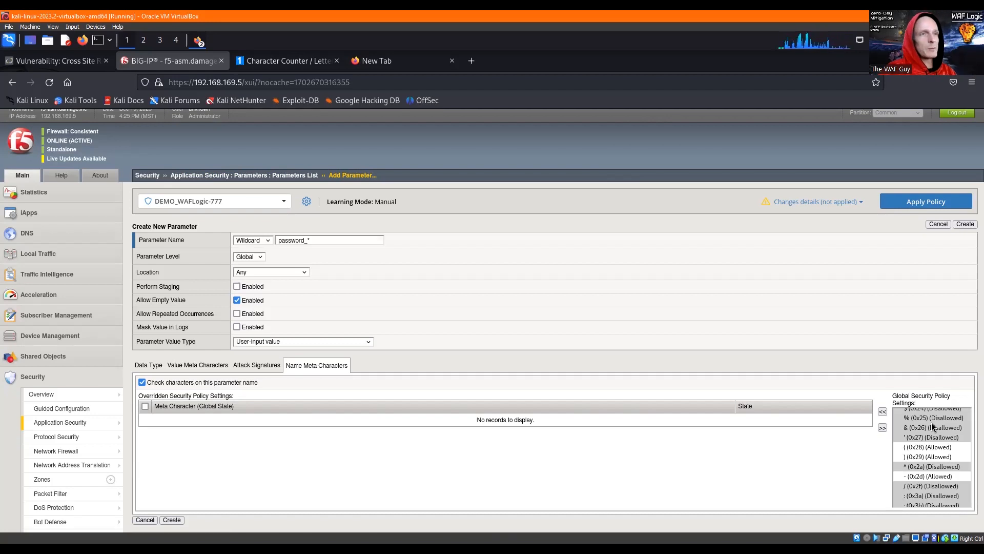
left_click(916, 448)
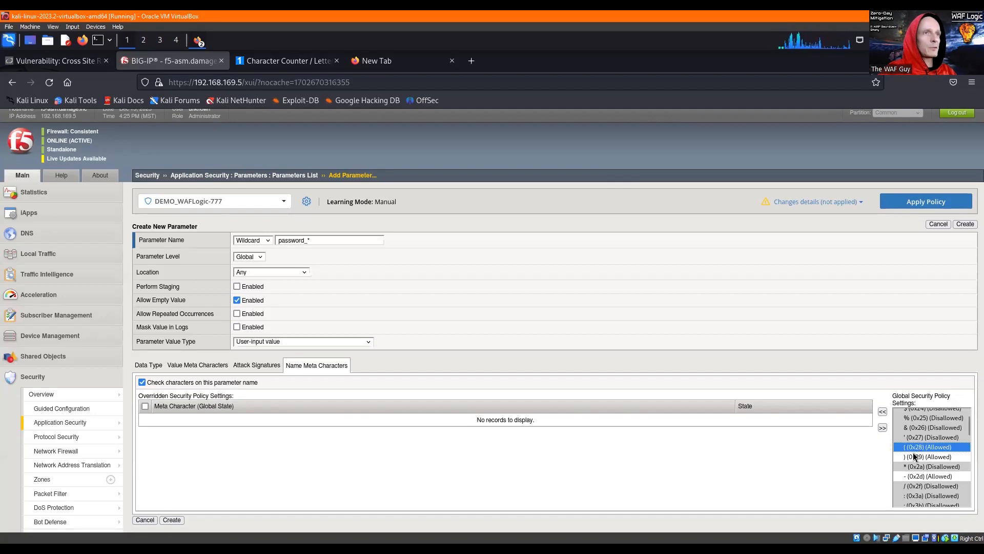
left_click(914, 457, "ctrl")
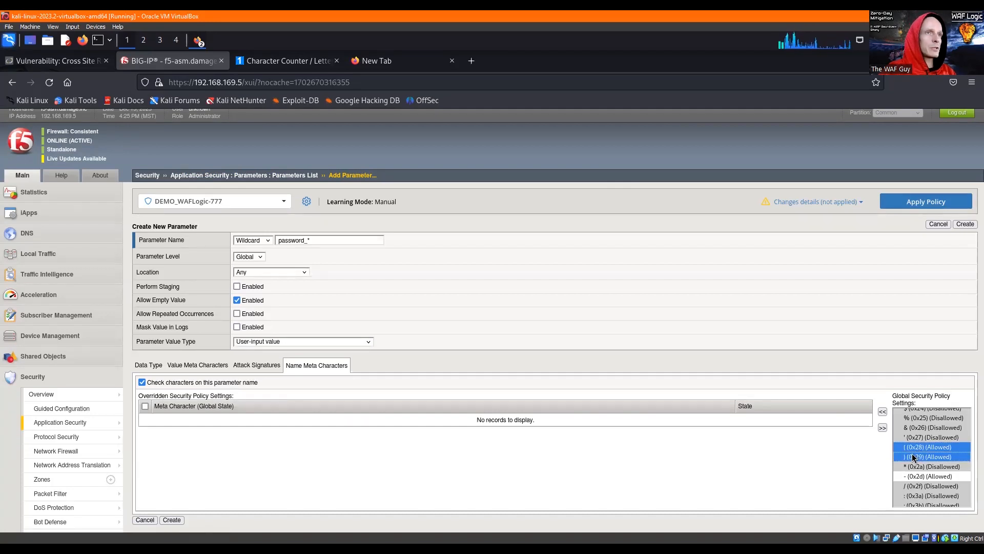
left_click(883, 413)
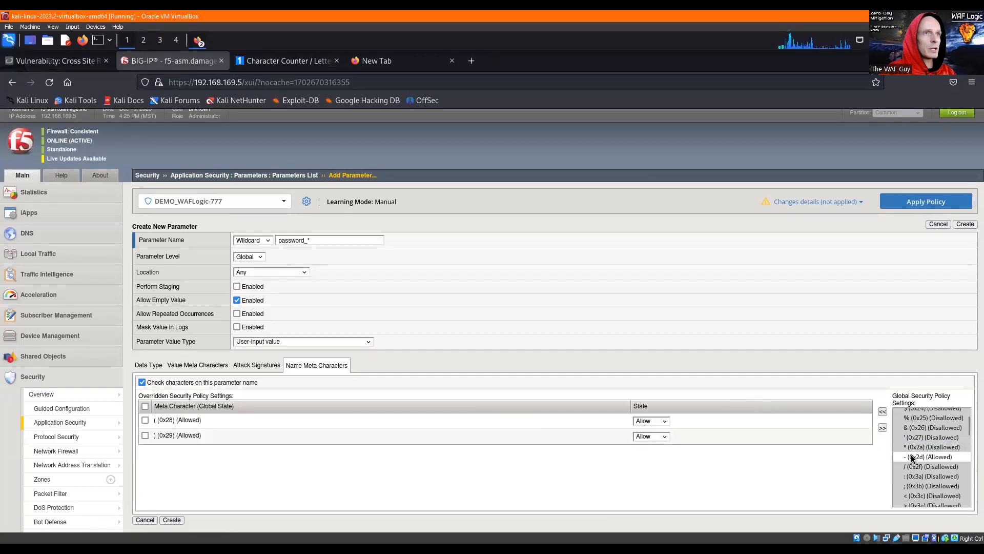
- Add the hyphen - (0x2d) to the overridden name meta characters
scroll(906, 429, "down", 4)
scroll(909, 425, "up", 2)
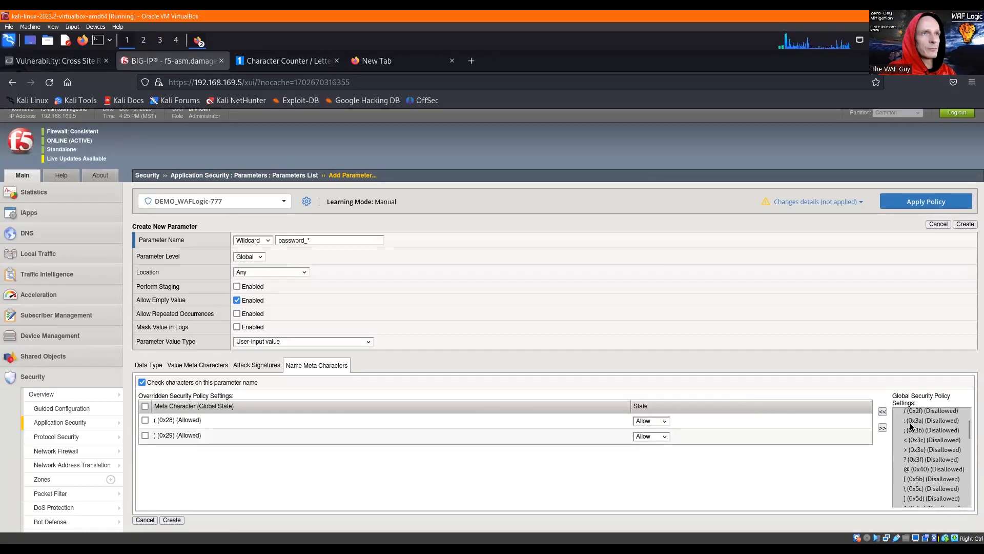
left_click(909, 420)
left_click(883, 411)
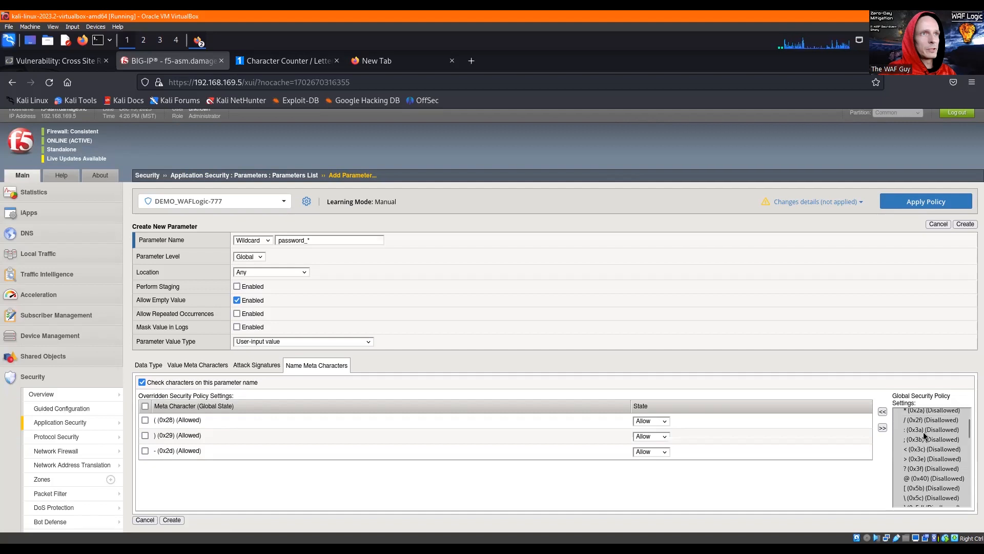
- Add + (0x2b), the comma (0x2c) and the period (0x2e) to the overridden name meta characters
scroll(924, 432, "down", 5)
scroll(925, 431, "down", 2)
scroll(925, 430, "up", 4)
scroll(927, 428, "up", 6)
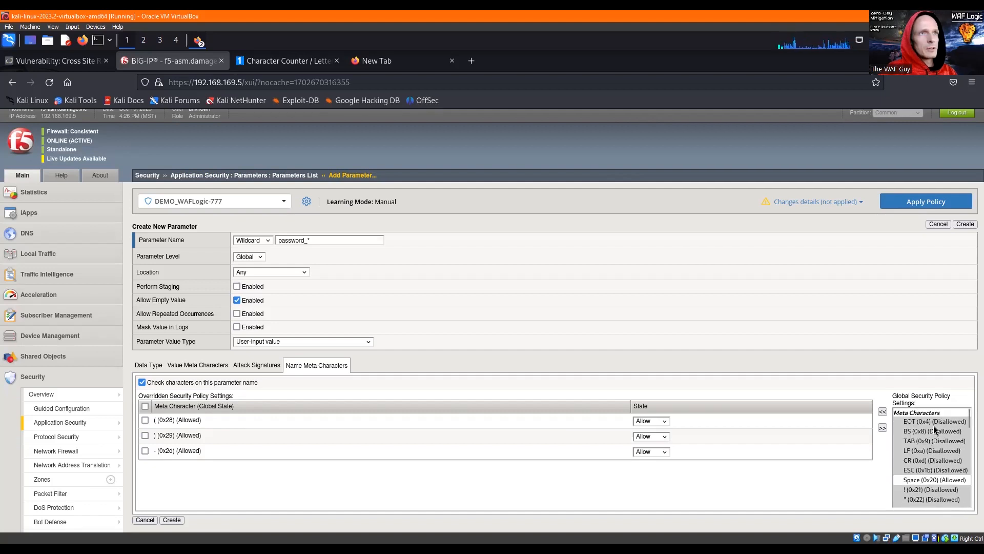
scroll(934, 426, "down", 5)
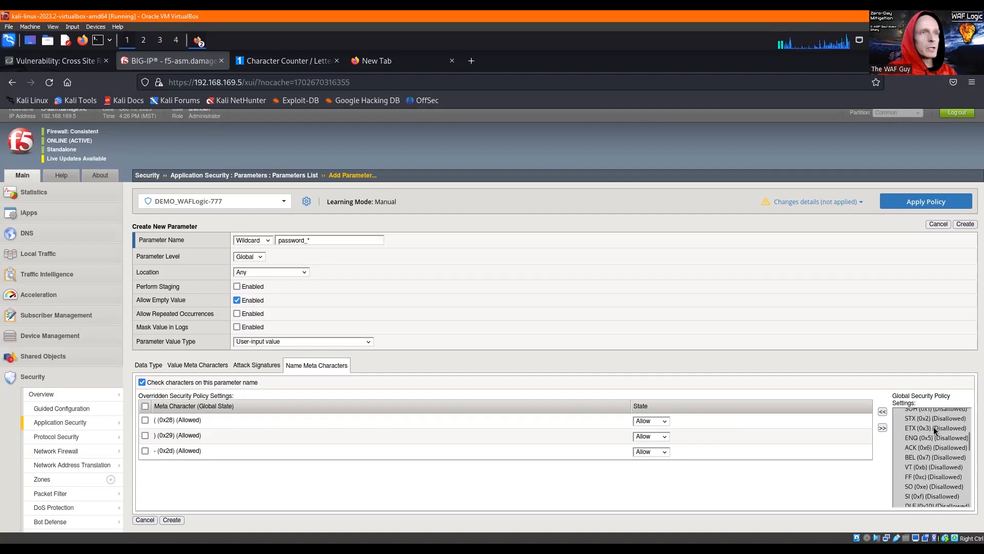
scroll(933, 427, "down", 6)
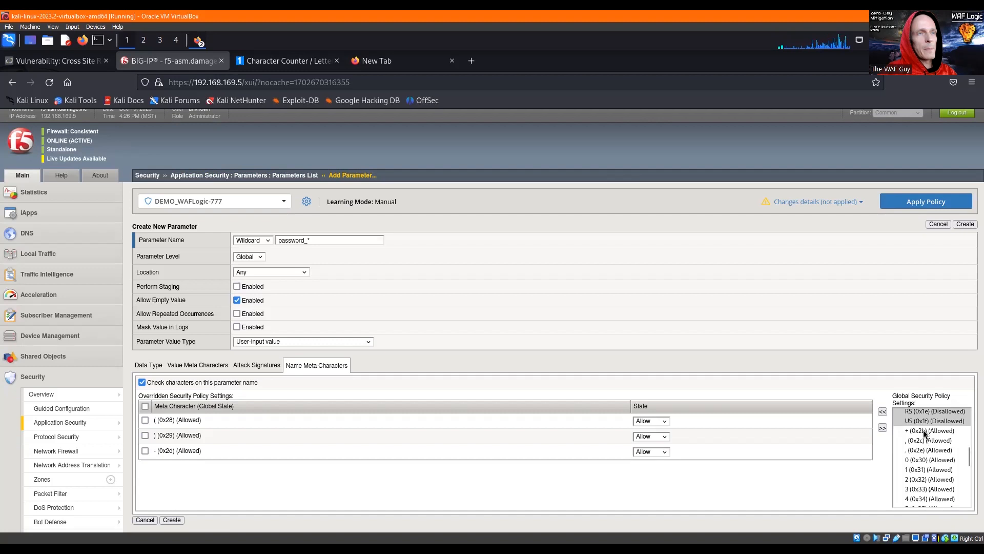
left_click(924, 431)
left_click(918, 441)
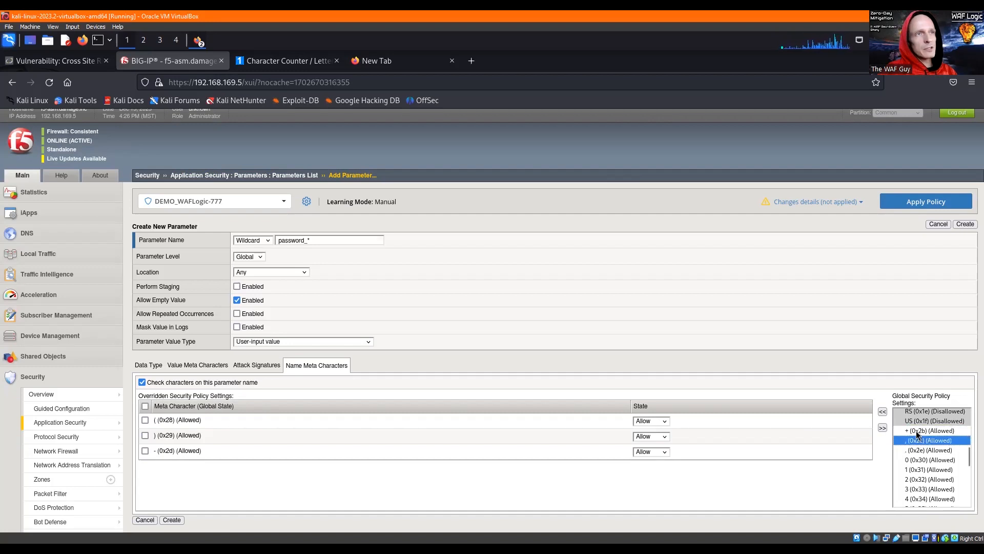
left_click(917, 431)
left_click(917, 449, "shift")
left_click(882, 411)
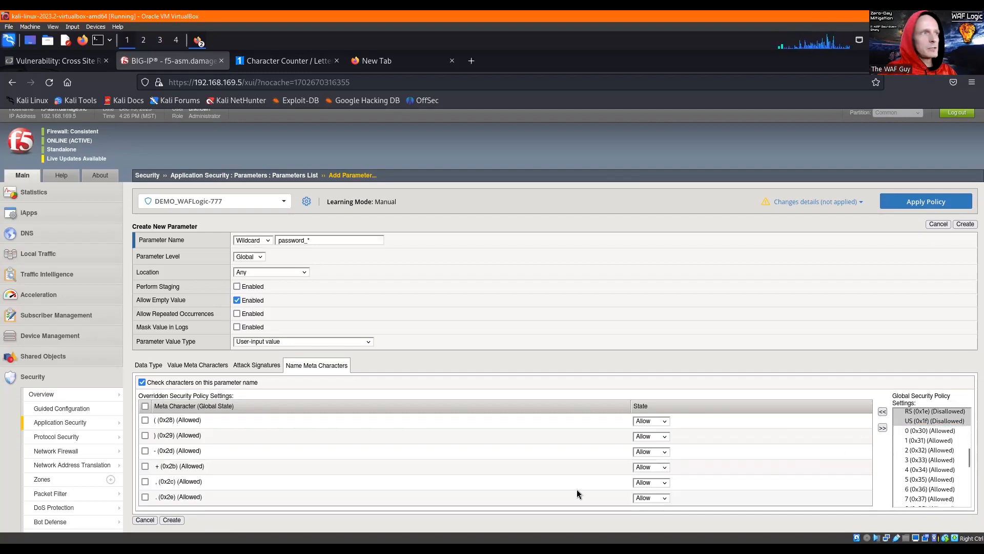
- Set all six overridden name meta characters, from ( (0x28) to the period (0x2e), to Disallow
left_click(637, 421)
key("Return")
key("Tab")
key("Tab")
key("Down")
key("Tab")
key("Tab")
key("Down")
key("Tab")
key("Tab")
key("Down")
key("Tab")
key("Tab")
key("Down")
key("Tab")
key("Tab")
key("Down")
- Create the password_* wildcard parameter with the configured settings
scroll(461, 420, "down", 2)
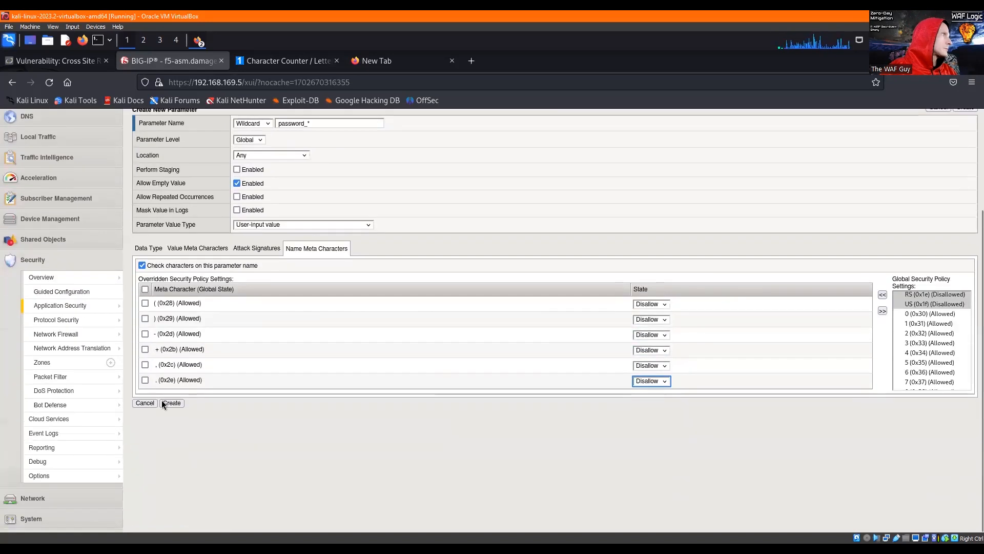
left_click(167, 403)
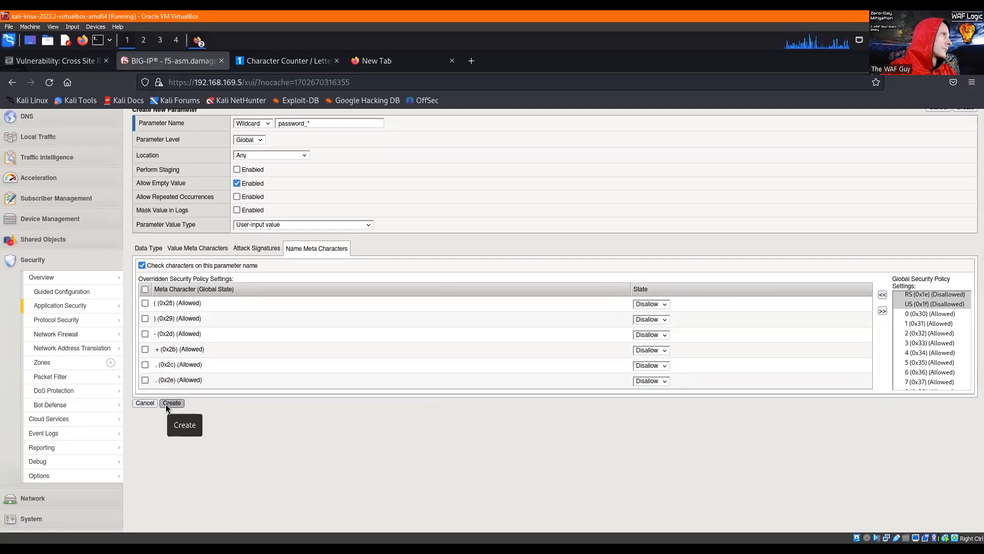
scroll(261, 410, "up", 2)
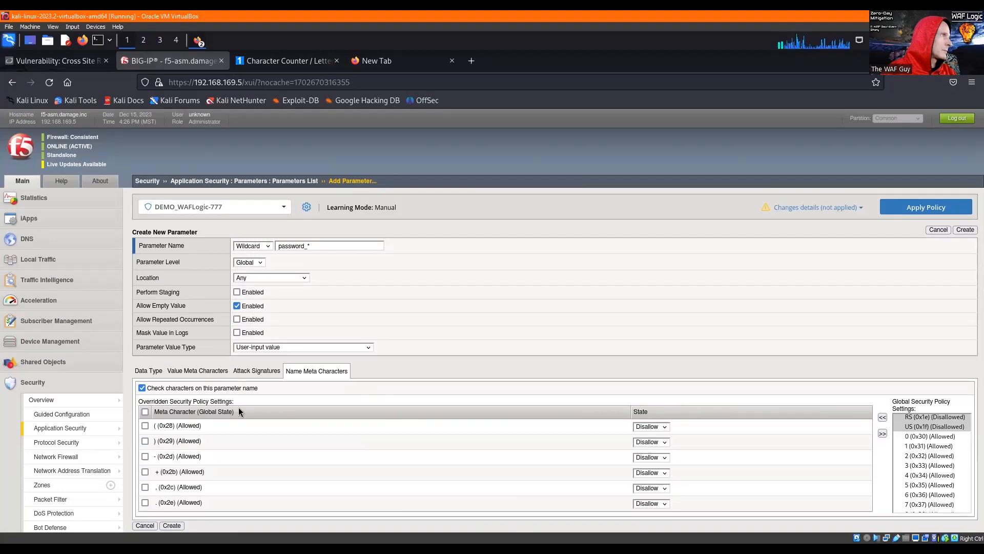
scroll(220, 436, "down", 2)
left_click(171, 411)
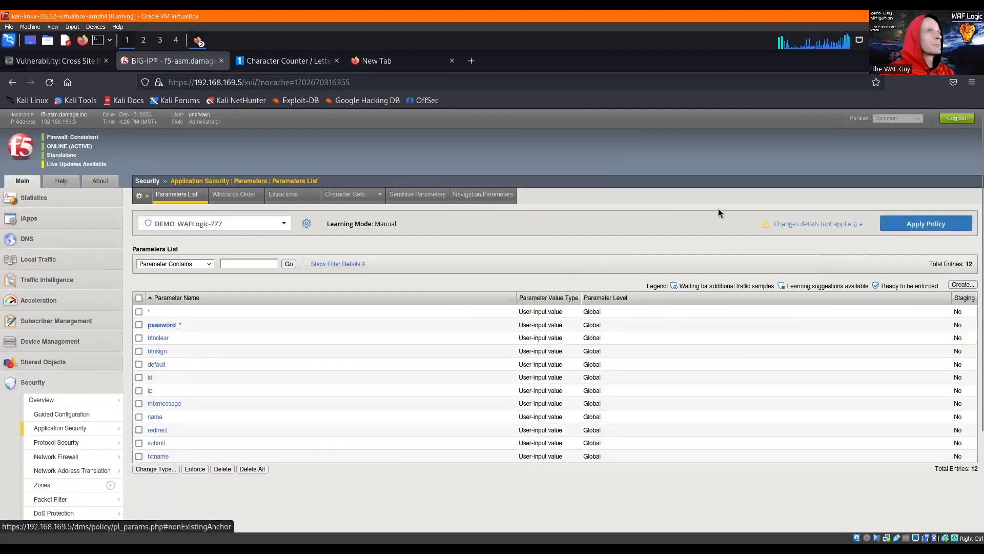
- Start a new explicit global parameter named password, with staging and repeated occurrences disabled
left_click(963, 284)
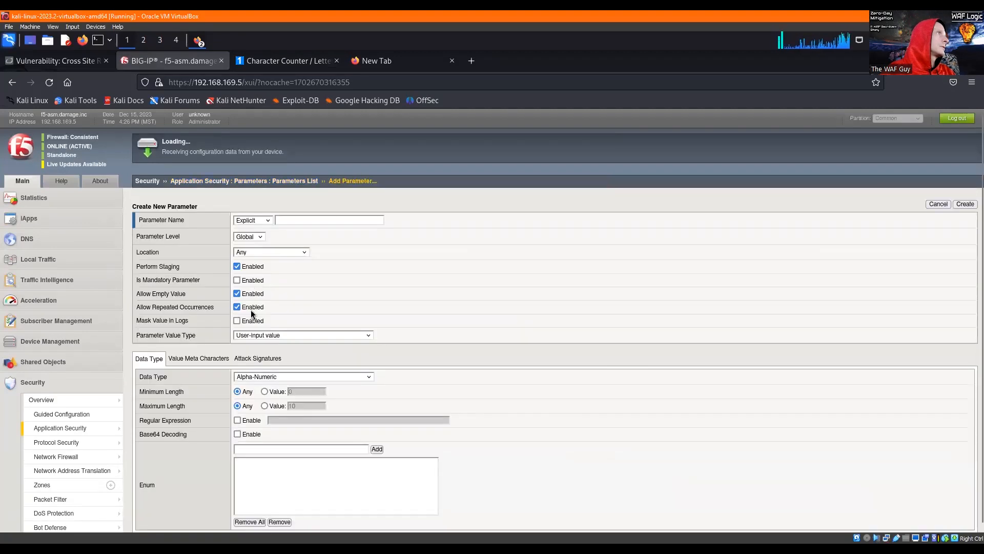
left_click(307, 246)
type("password")
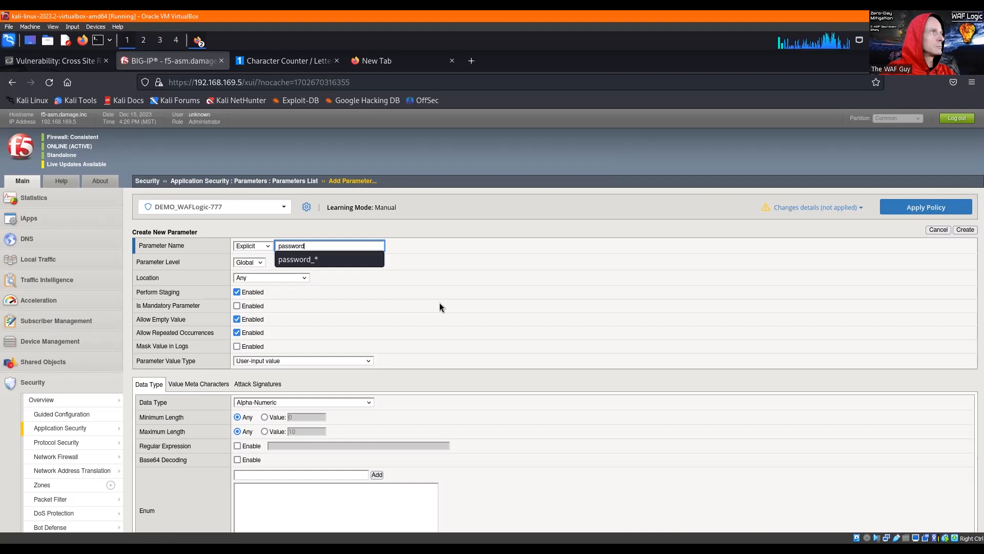
left_click(312, 233)
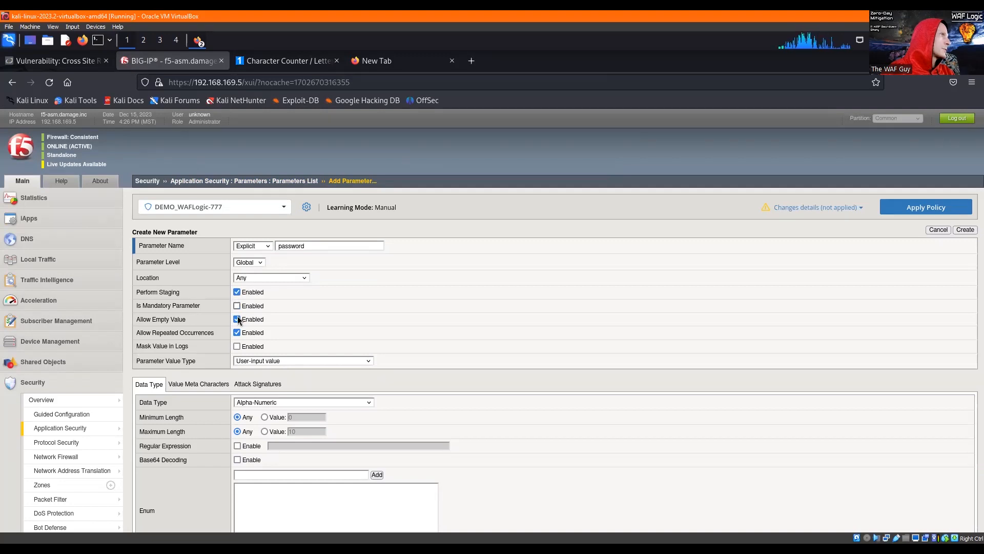
left_click(236, 292)
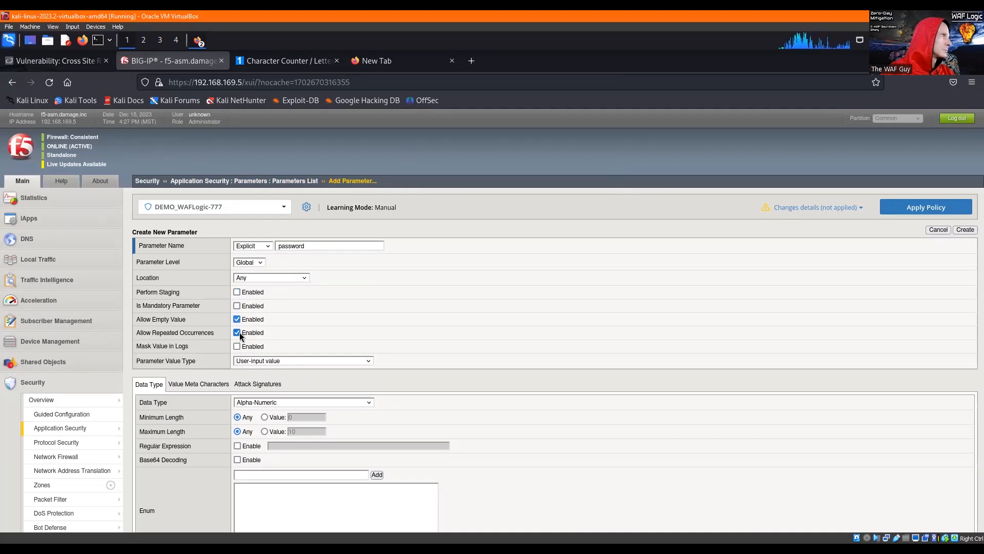
- Set the password parameter's maximum length to 32 and enable character checking on its value
scroll(302, 344, "down", 3)
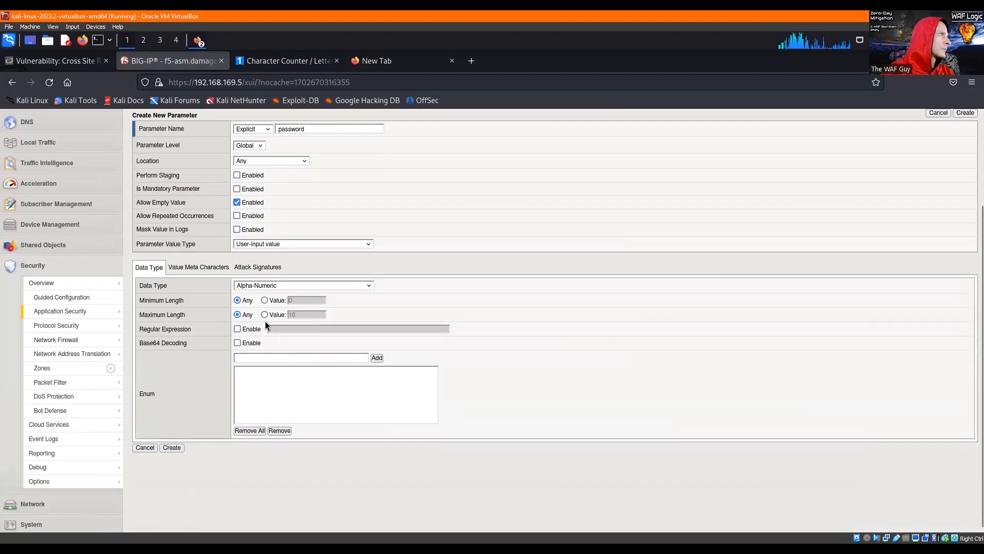
left_click(265, 314)
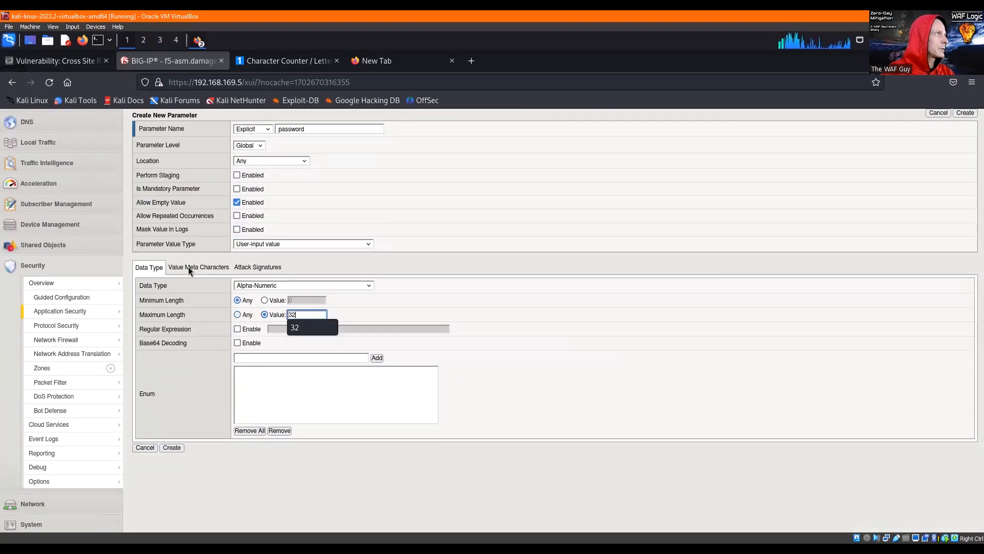
left_click(189, 268)
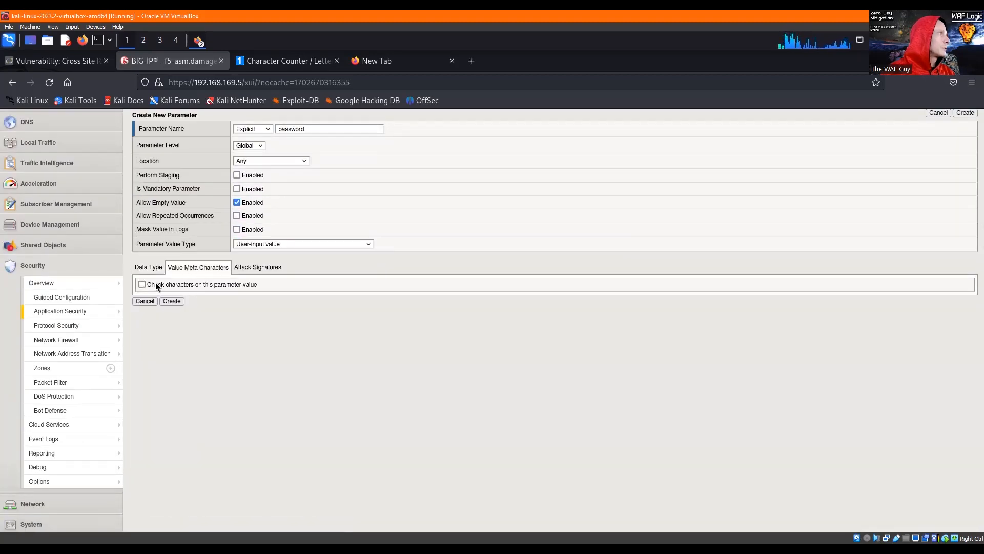
left_click(142, 284)
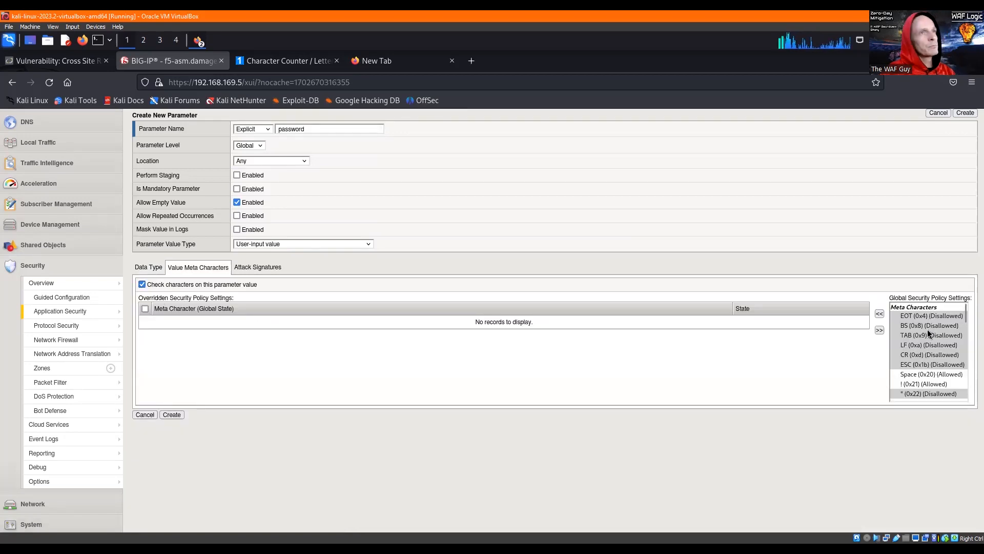
- Override the globally disallowed punctuation value meta characters from " (0x22) through | (0x7c) with Allow for the password parameter
scroll(928, 328, "down", 2)
left_click(928, 356)
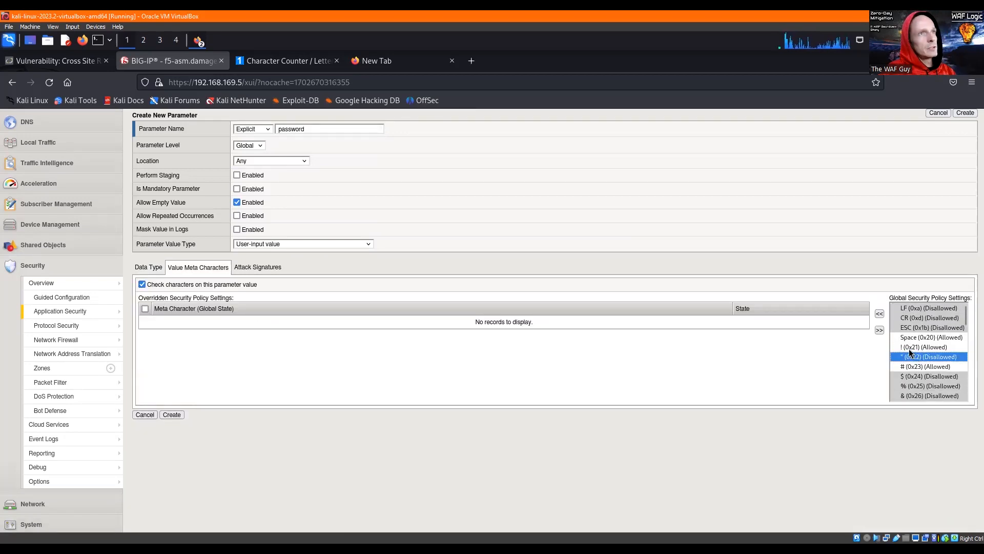
left_click(880, 313)
scroll(906, 347, "down", 2)
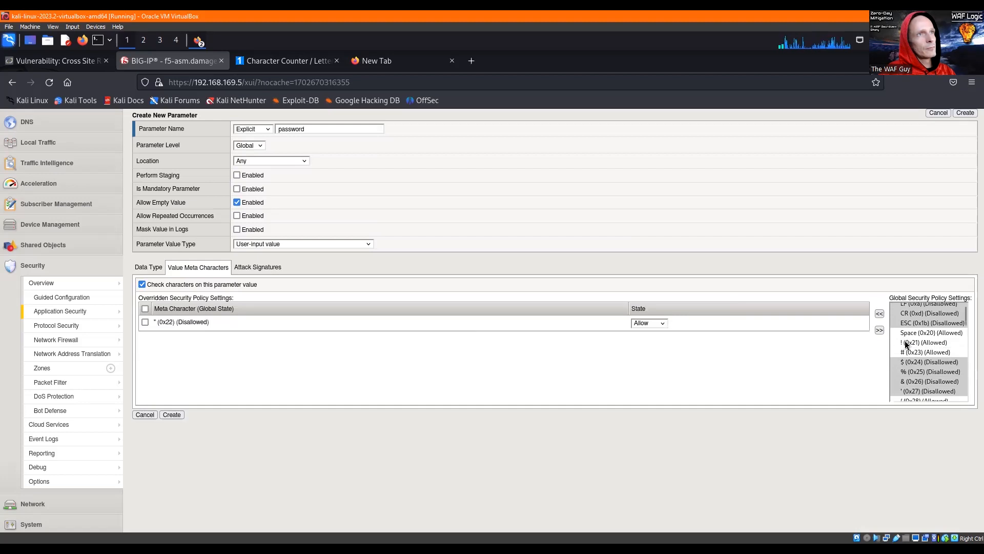
left_click_drag(909, 329, 909, 358)
left_click(880, 313)
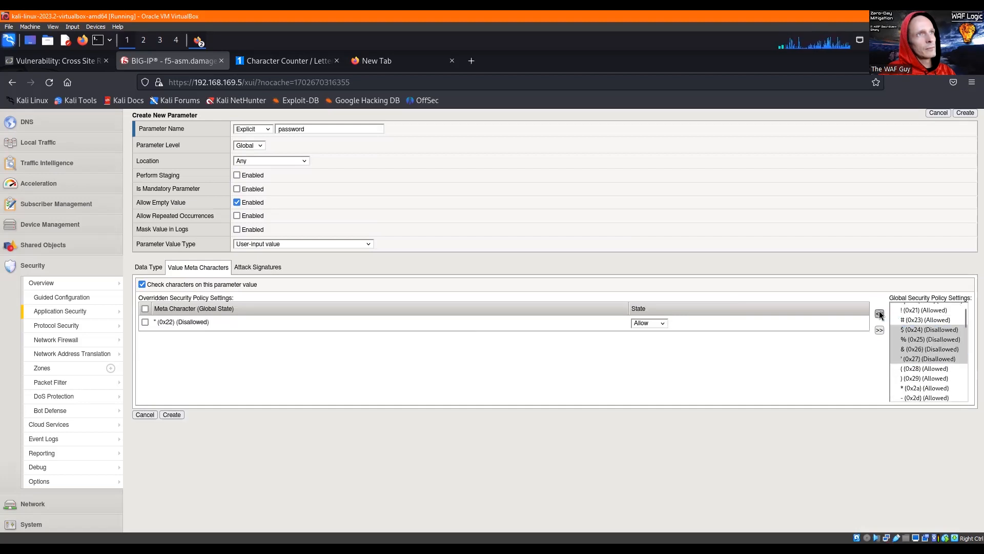
scroll(902, 328, "down", 3)
left_click_drag(911, 314, 915, 372)
left_click(880, 313)
left_click(880, 313)
left_click(880, 313)
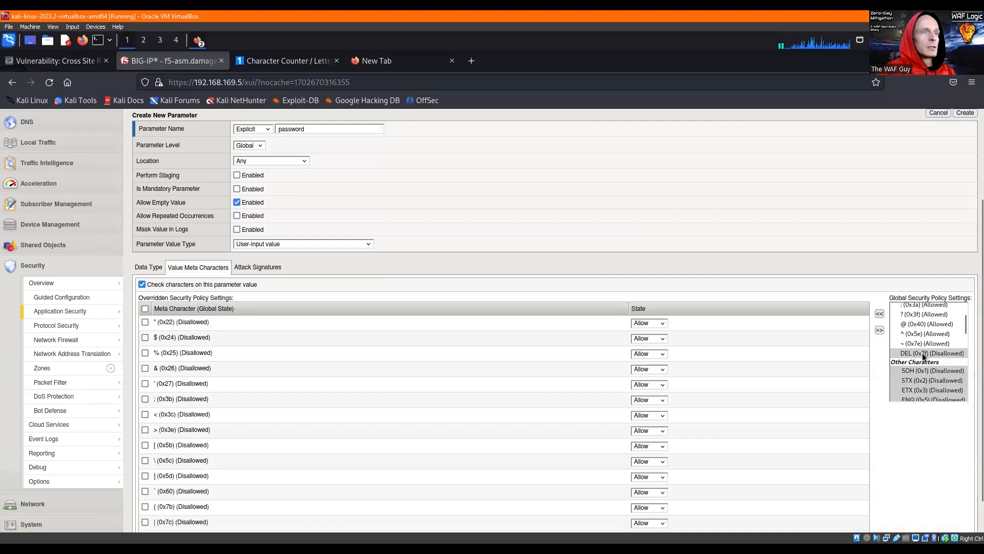
- Review the overridden characters and create the explicit password parameter
scroll(922, 353, "up", 5)
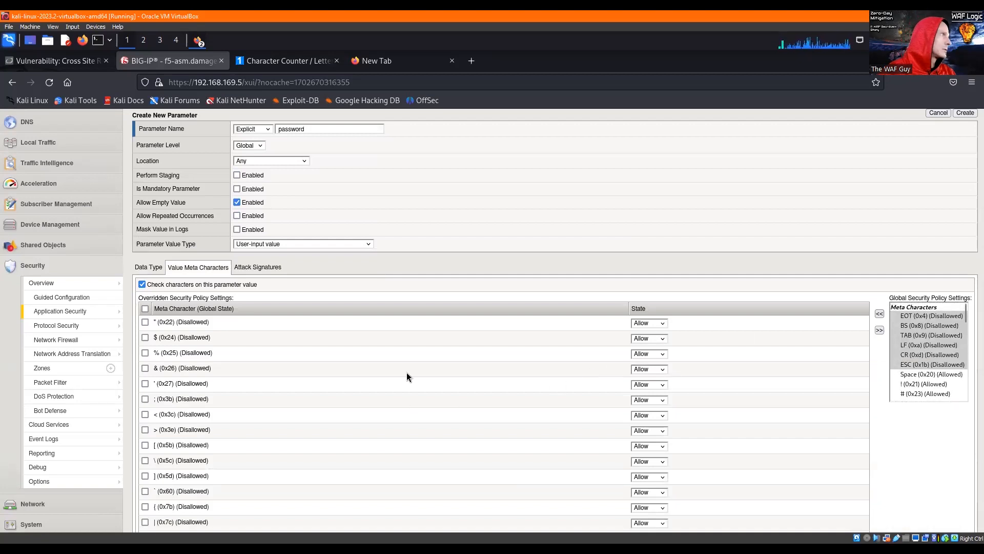
scroll(407, 373, "down", 2)
scroll(407, 372, "up", 5)
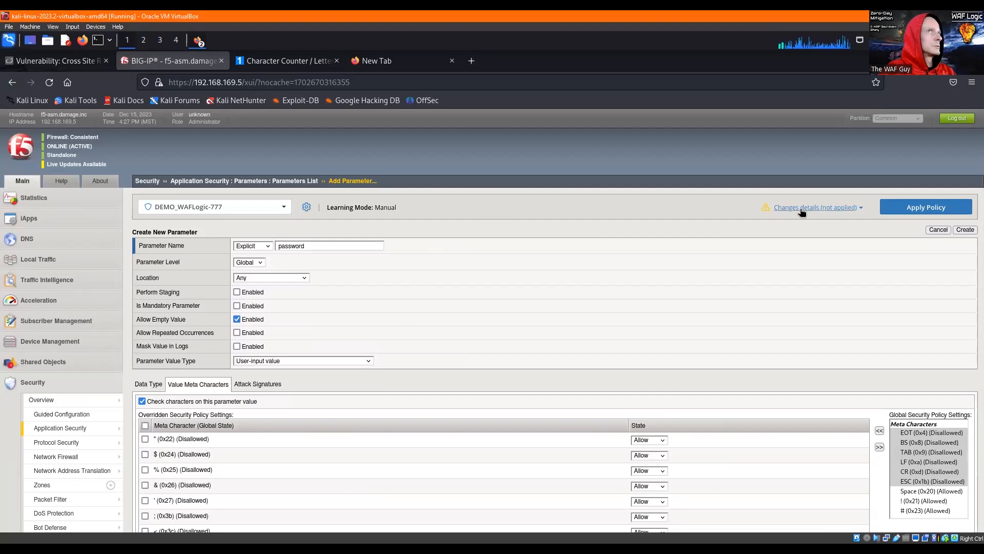
left_click(955, 229)
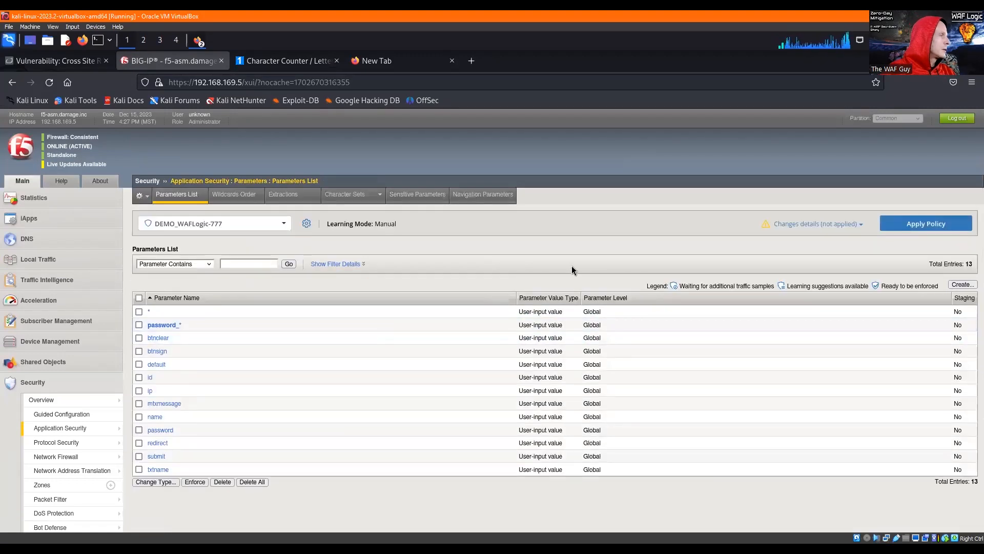
- Start a new explicit global parameter named username, with staging and repeated occurrences disabled
left_click(962, 285)
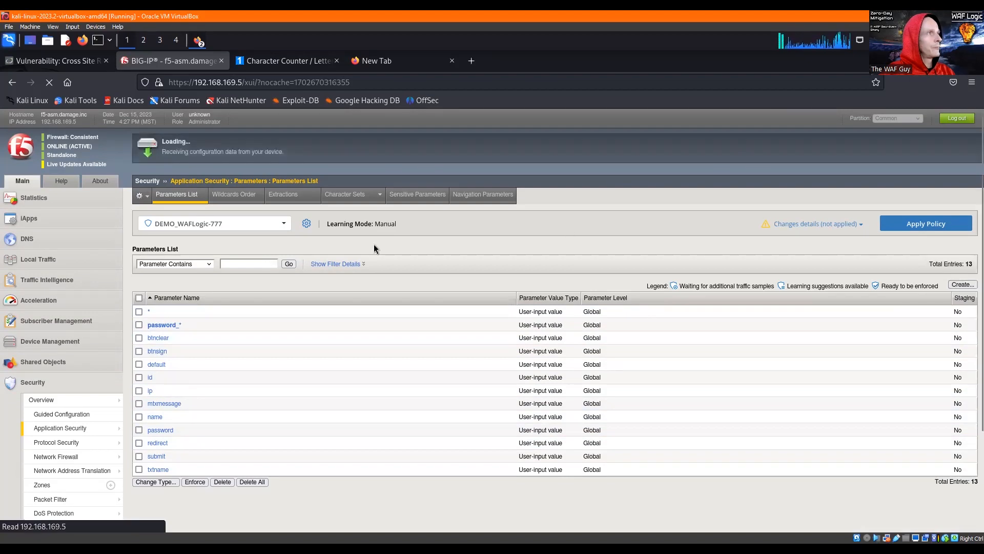
left_click(295, 247)
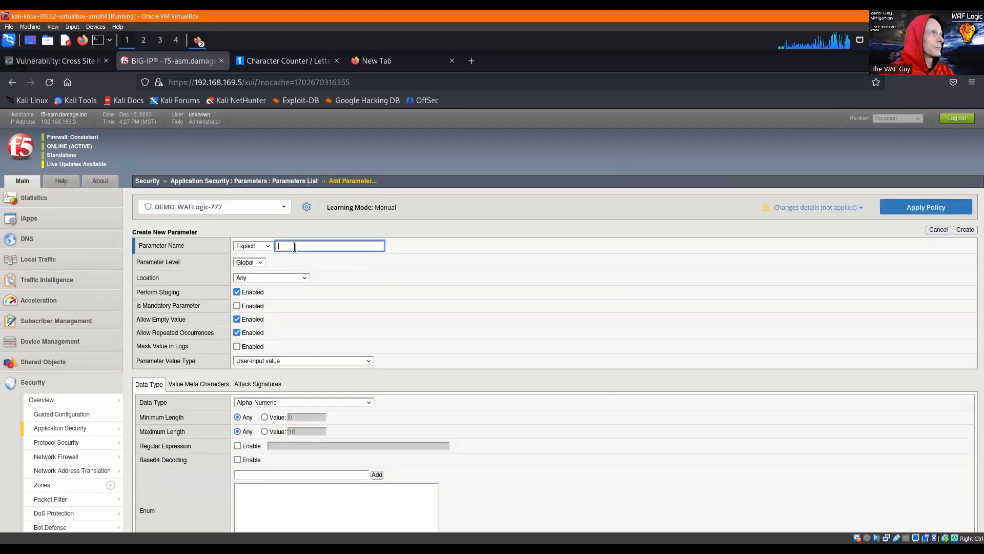
type("username")
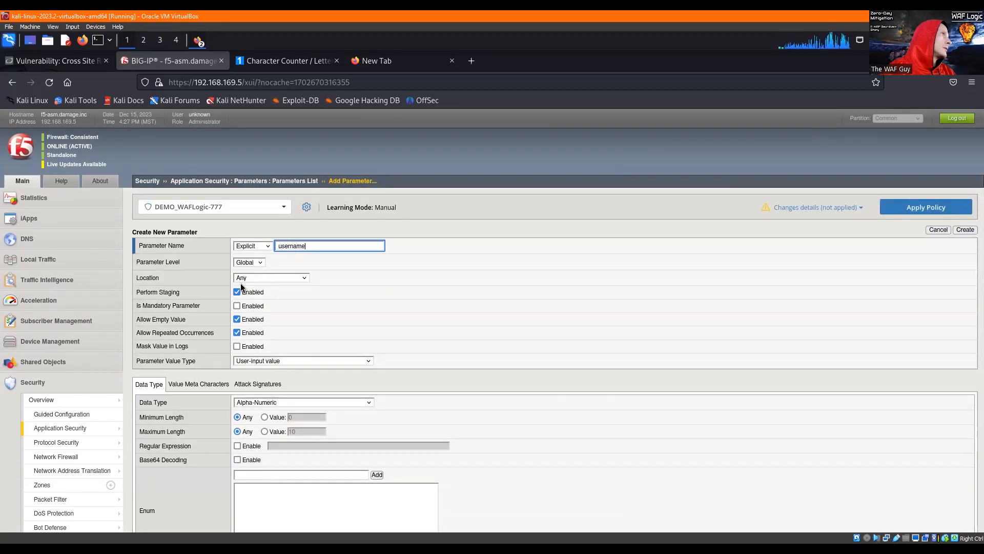
left_click(248, 293)
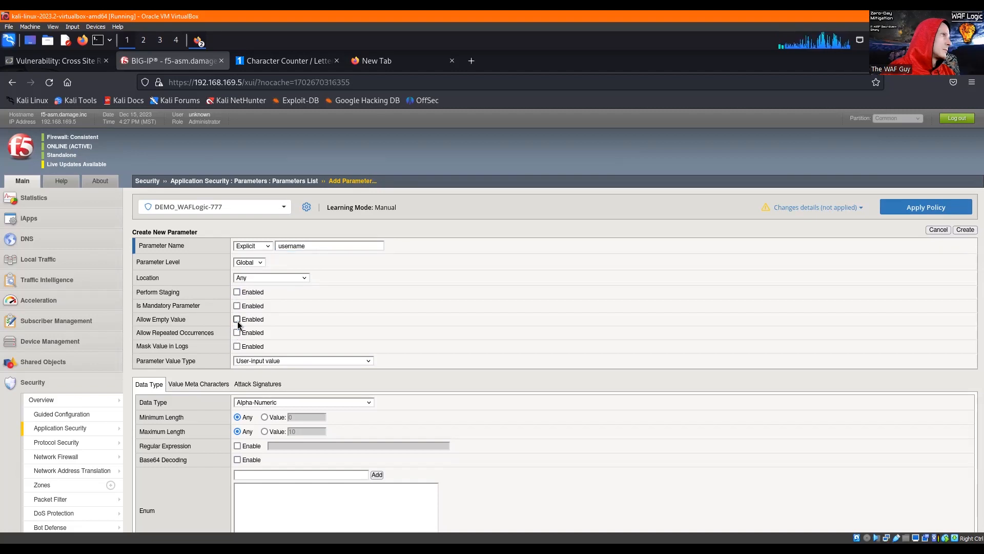
- Set the username parameter's maximum length to 128 and enable character checking on its value
left_click(264, 431)
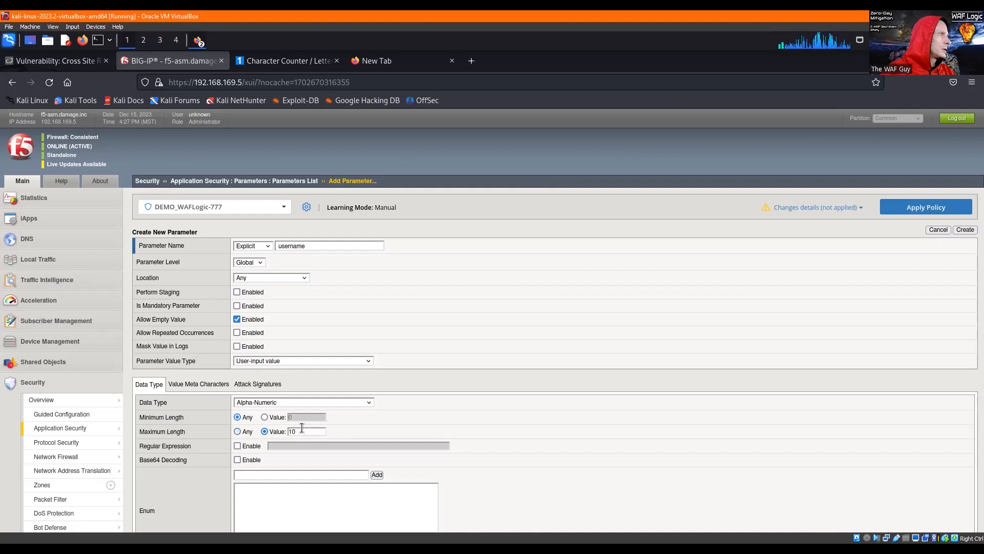
type("128")
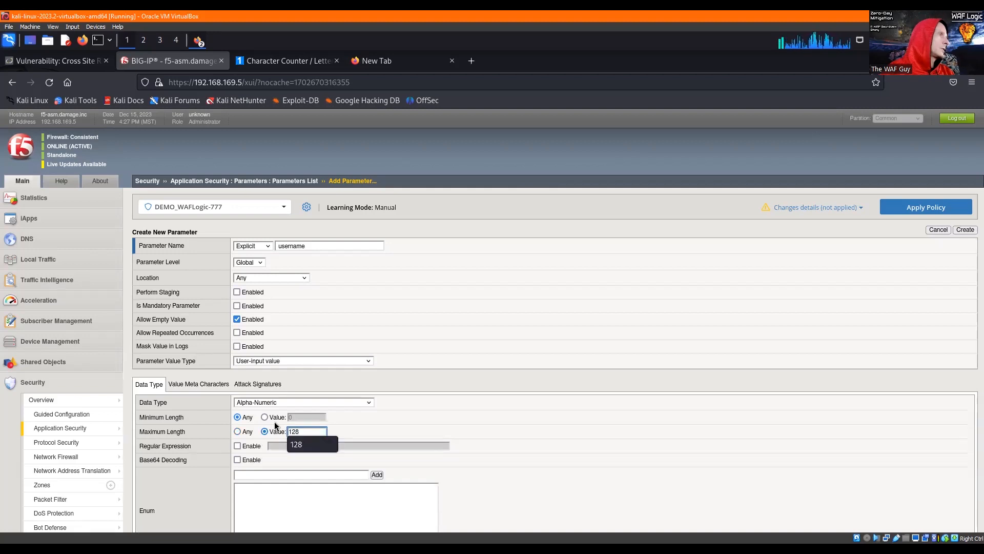
left_click(194, 430)
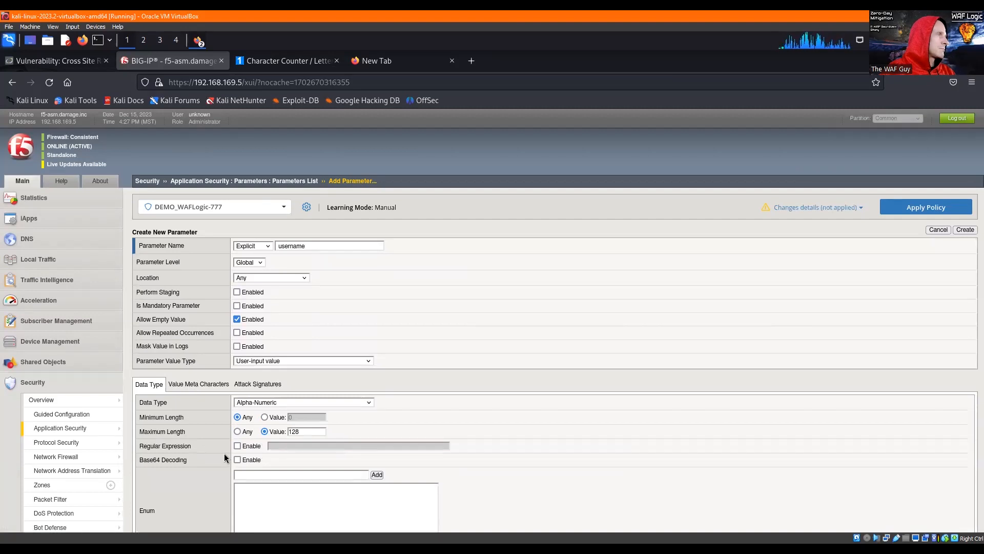
left_click(194, 386)
left_click(143, 402)
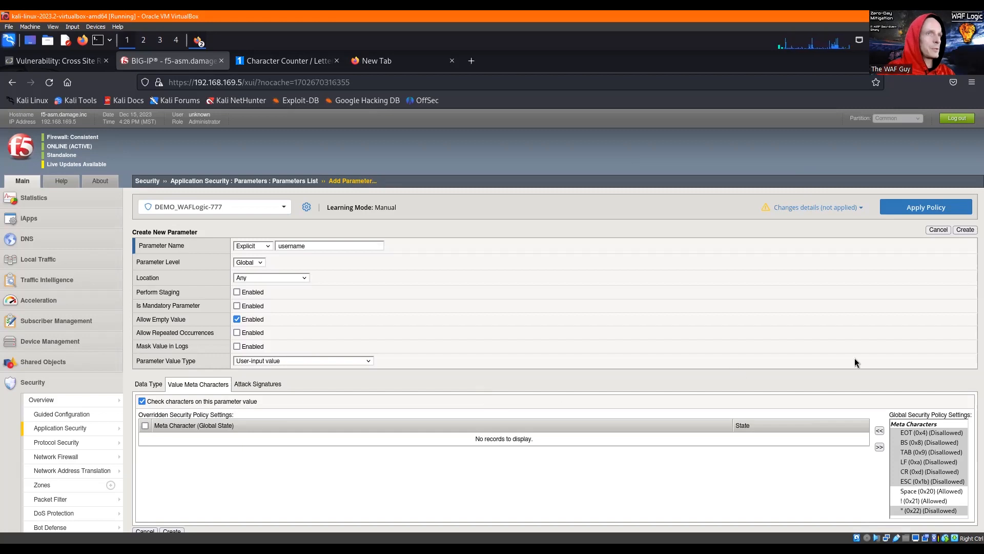
- Add Space (0x20), ! (0x21) and # (0x23) to the overridden value meta characters of the username parameter
scroll(857, 353, "down", 2)
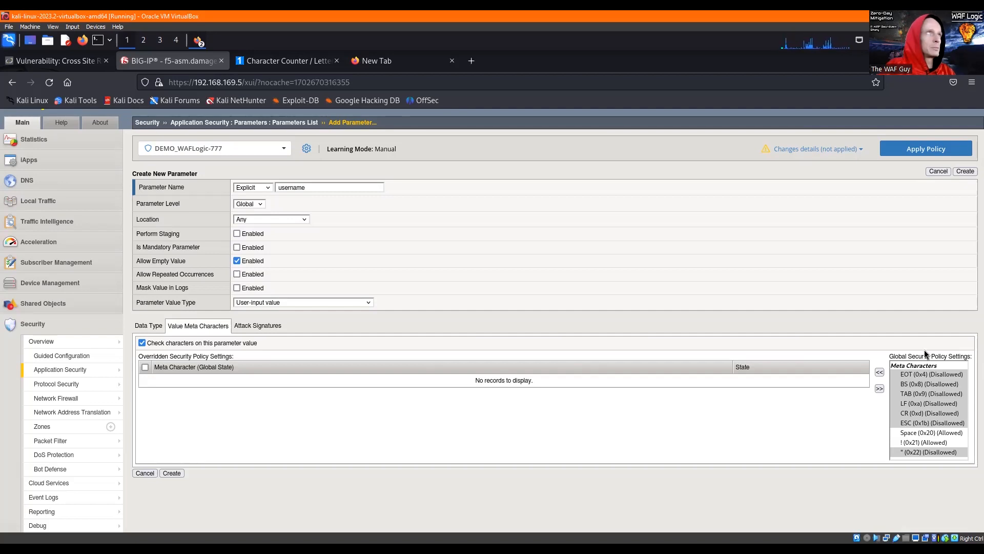
scroll(803, 273, "down", 2)
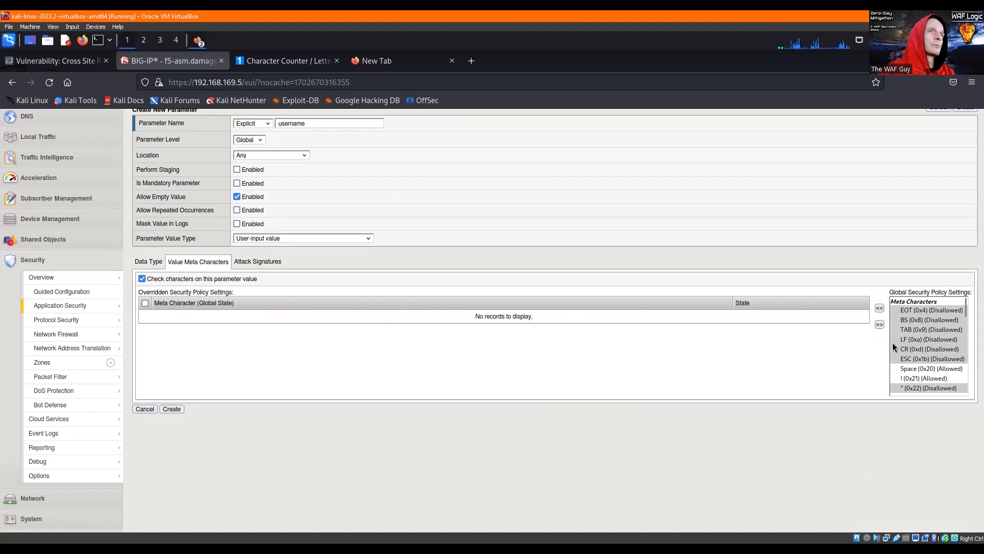
scroll(894, 349, "down", 1)
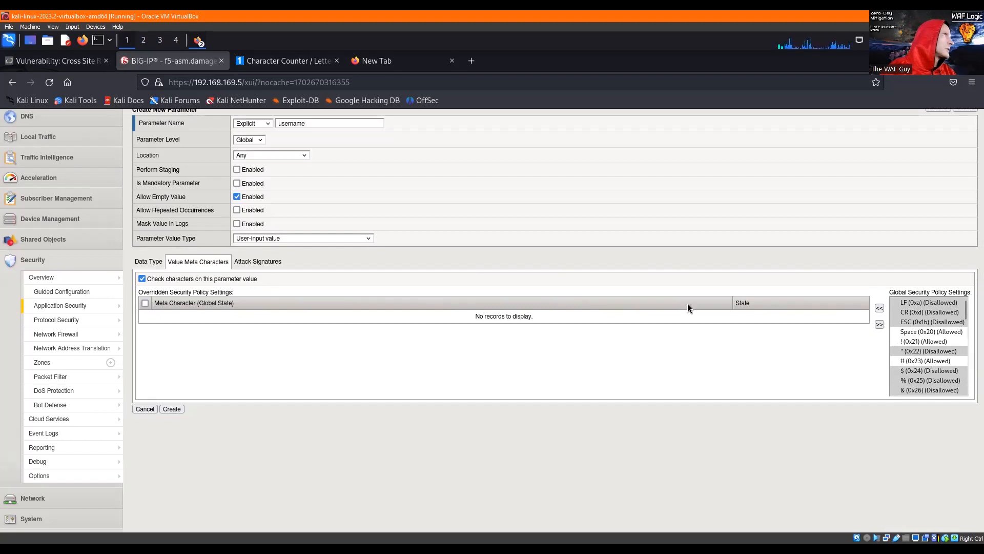
left_click(911, 332)
left_click(909, 345, "shift")
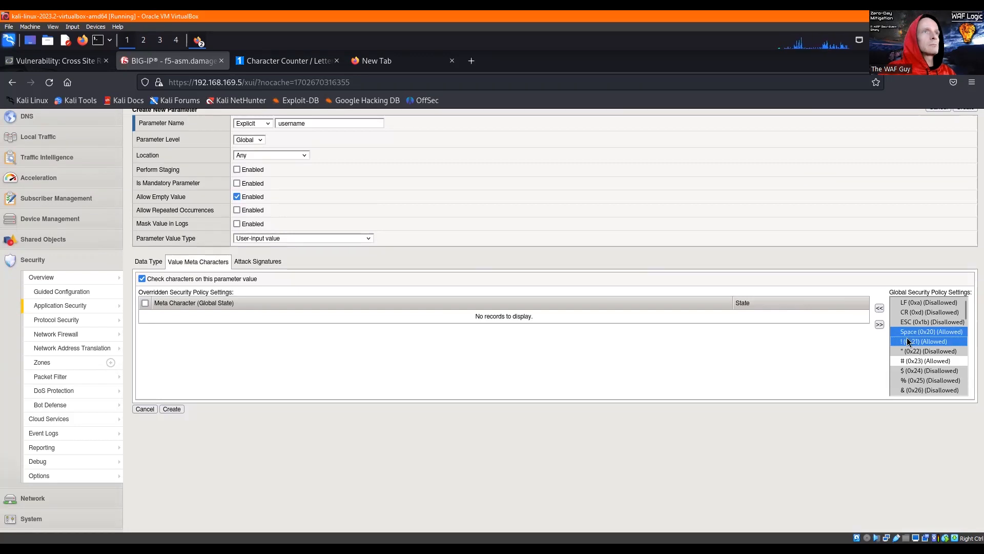
left_click(879, 309)
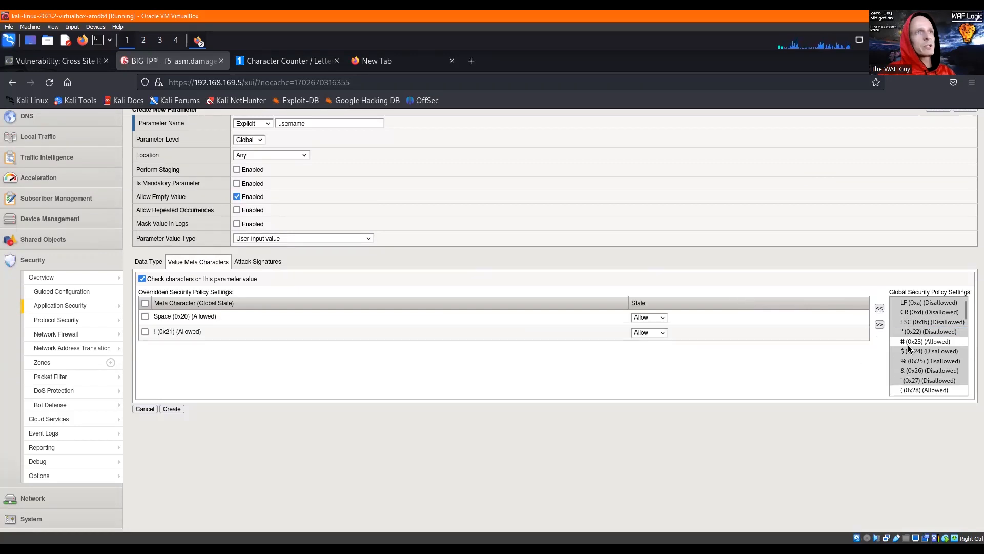
left_click(912, 342)
left_click(879, 309)
- Add ( (0x28), ) (0x29), * (0x2a), / (0x2f) and : (0x3a) to the overridden value meta characters
scroll(918, 328, "down", 1)
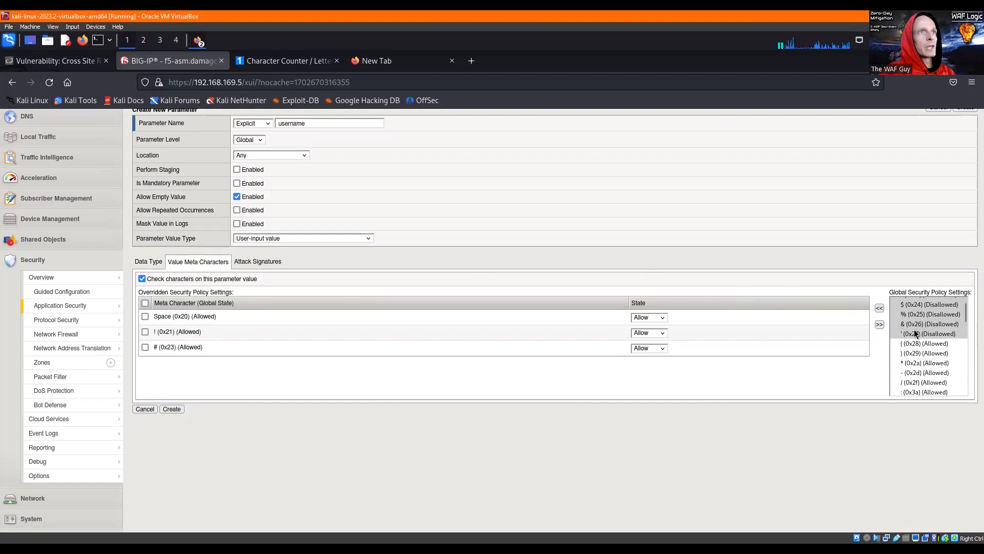
left_click_drag(912, 343, 910, 362)
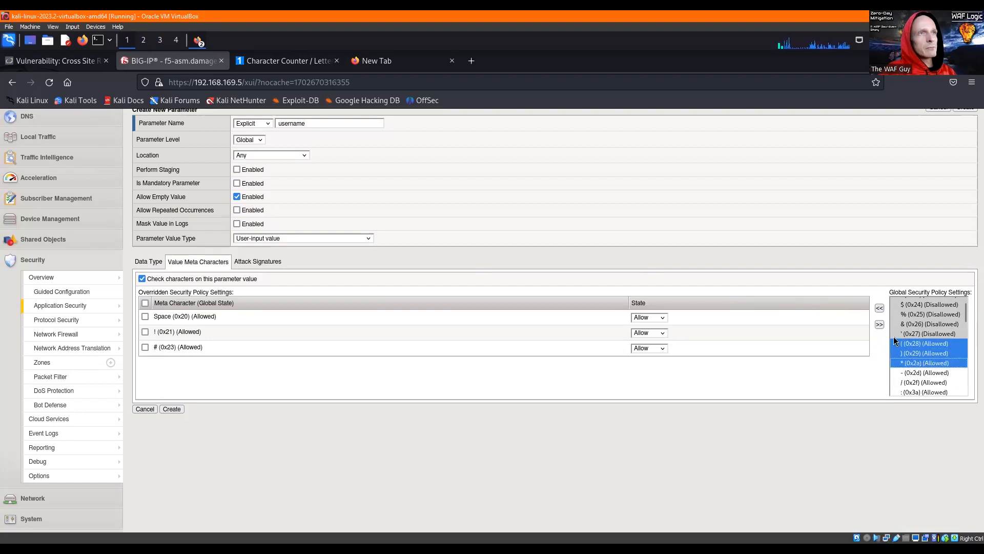
left_click(882, 308)
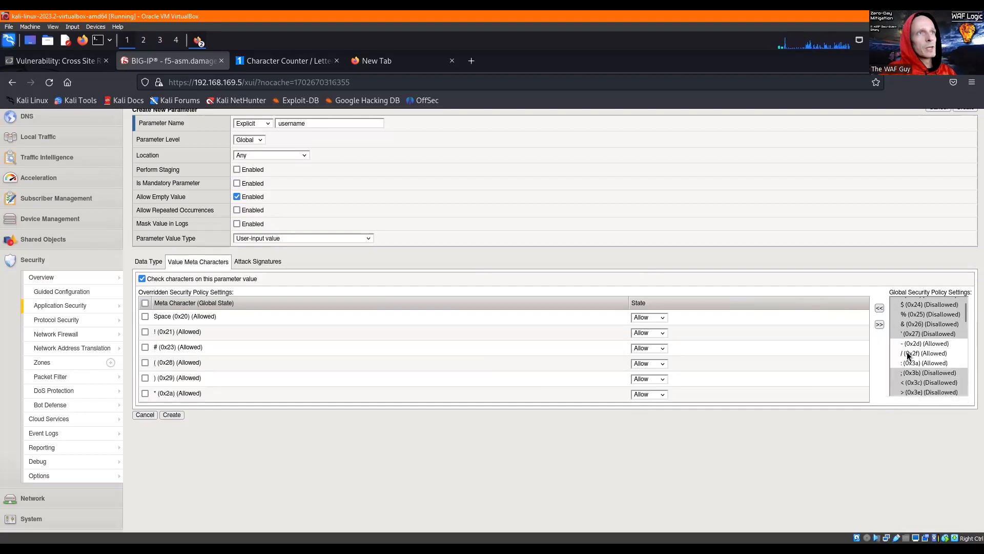
left_click_drag(909, 356, 910, 372)
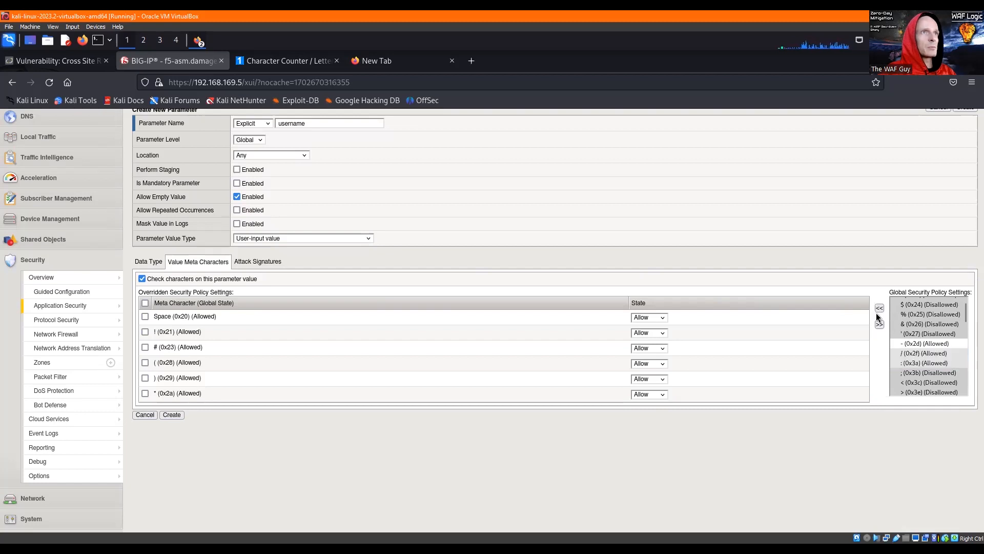
left_click(880, 308)
- Add ? (0x3f), ^ (0x5e) and ~ (0x7e) to the overridden value meta characters
scroll(910, 344, "down", 1)
left_click(910, 348)
left_click(879, 308)
left_click(903, 348)
left_click(880, 308)
scroll(905, 351, "down", 1)
left_click(905, 350)
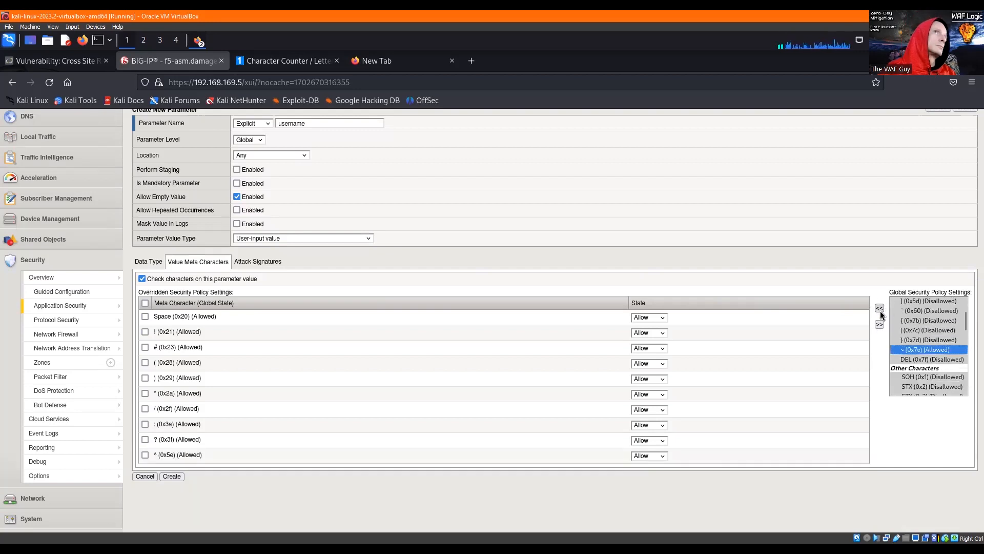
left_click(880, 310)
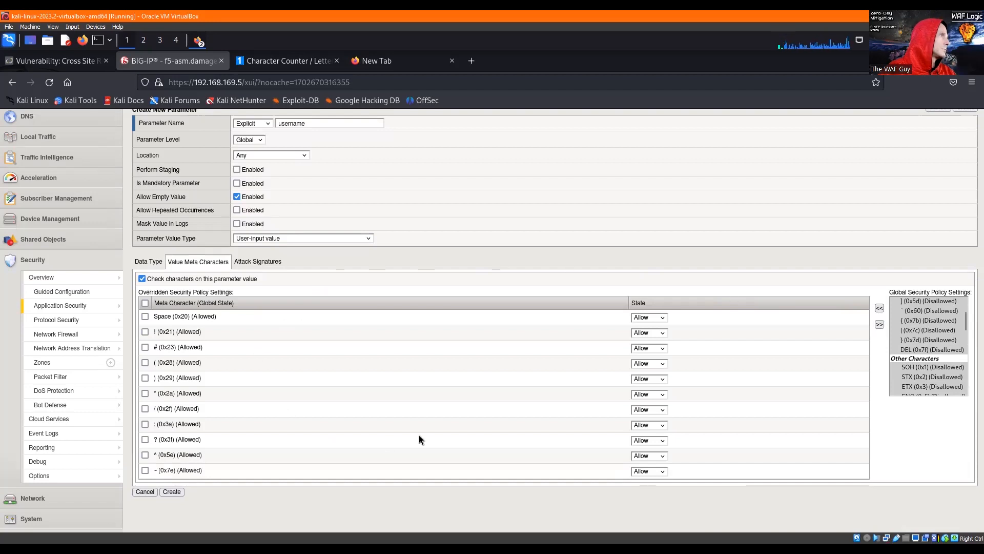
- Add , (0x2c) to the overridden value meta characters of the username parameter
scroll(936, 332, "down", 5)
scroll(936, 333, "down", 4)
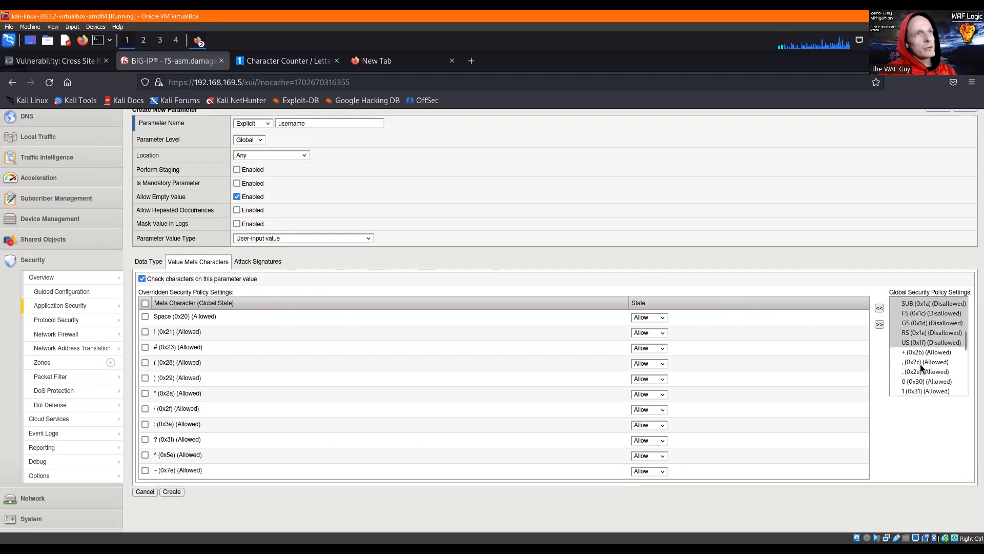
left_click(923, 363)
left_click(879, 308)
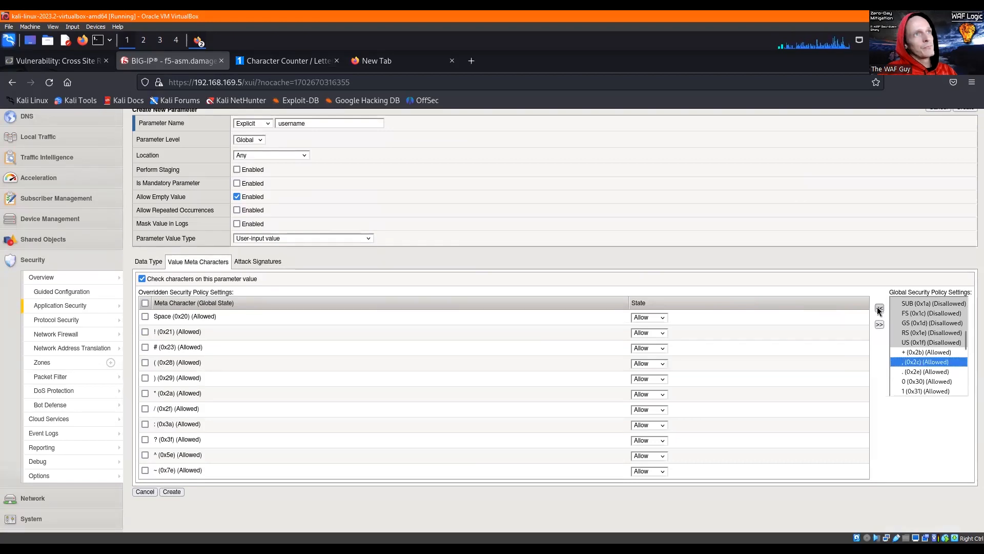
left_click(912, 353)
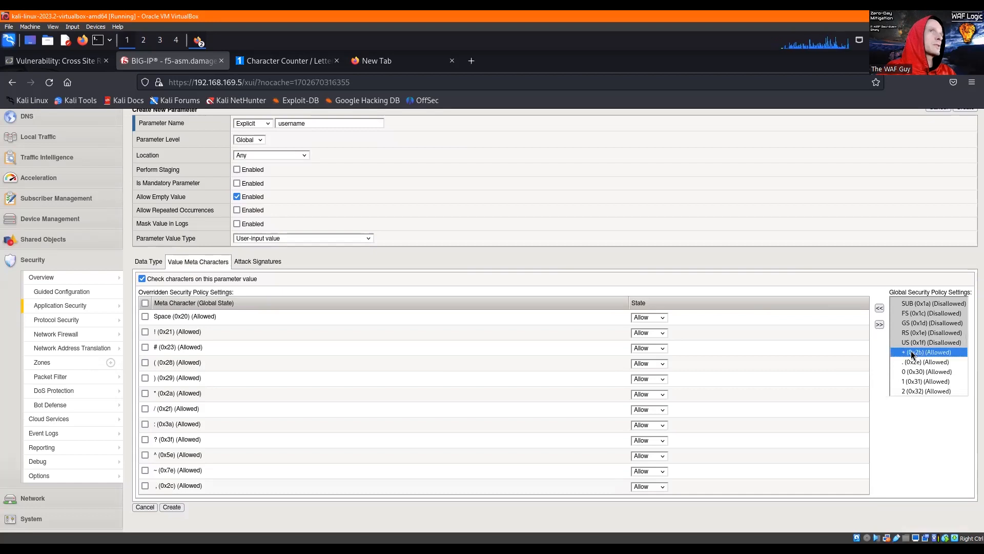
scroll(955, 348, "down", 2)
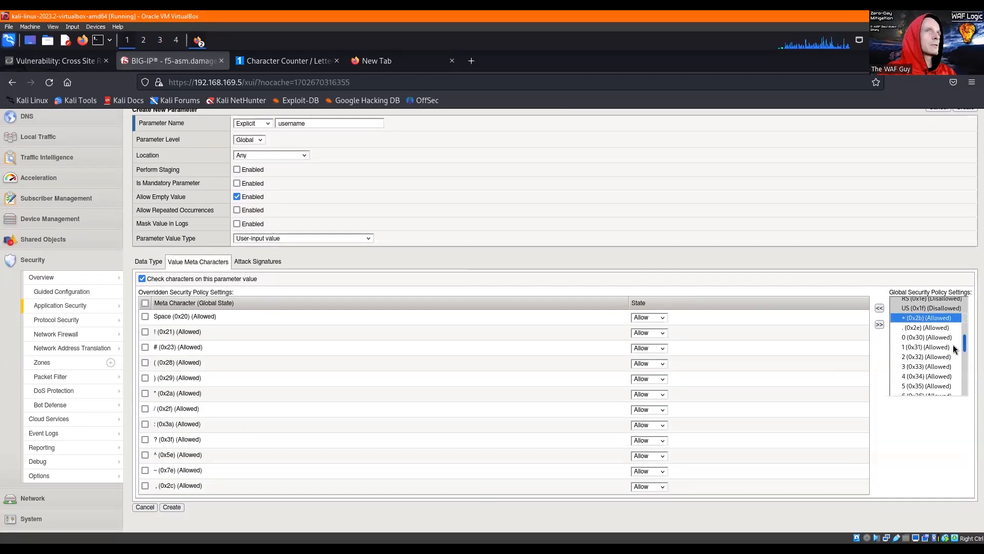
scroll(954, 351, "down", 2)
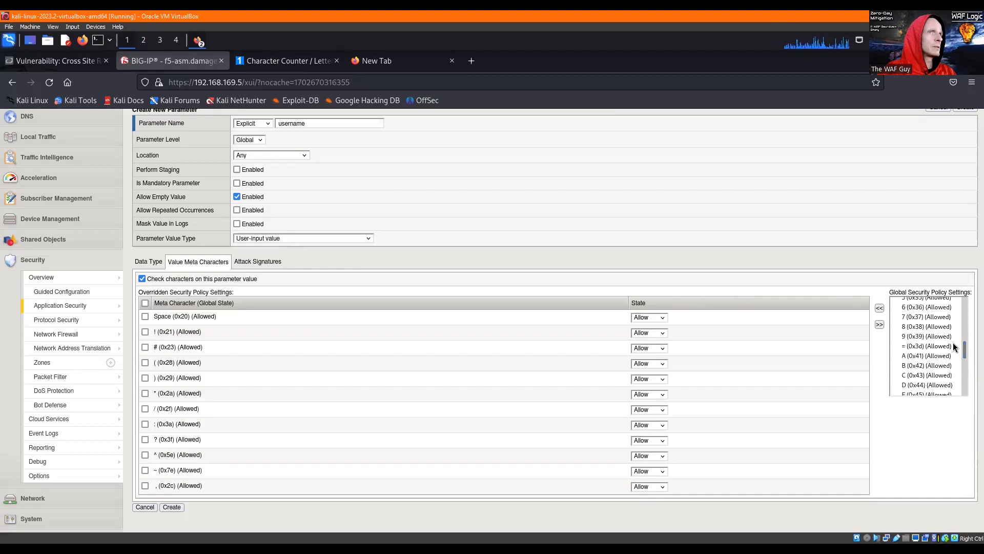
scroll(942, 324, "up", 1)
scroll(941, 324, "up", 7)
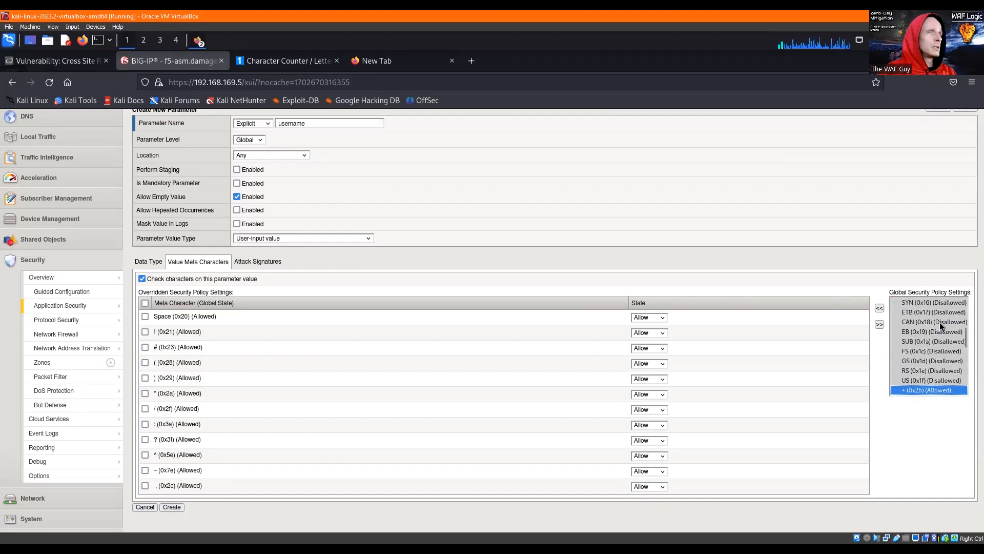
scroll(955, 328, "up", 5)
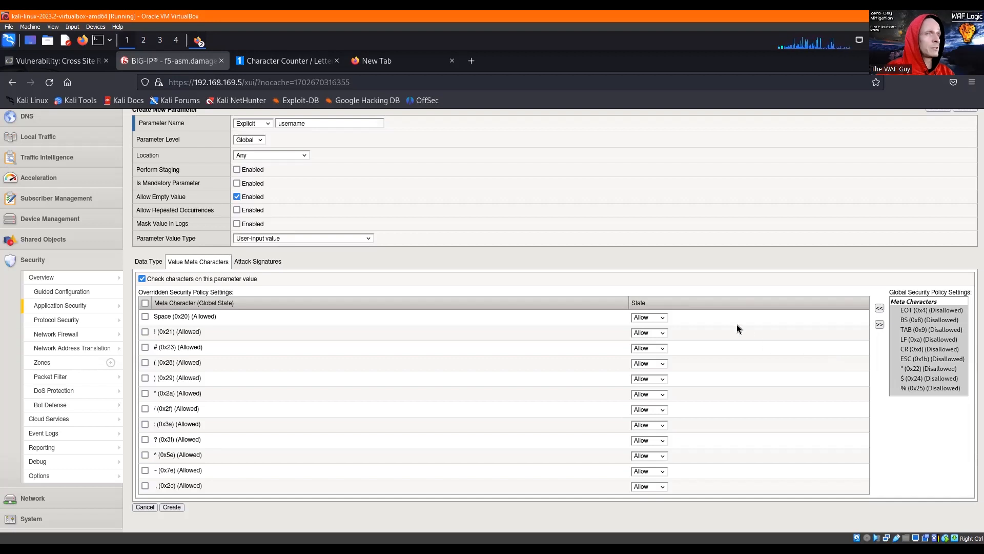
- Set the state of all twelve overridden meta characters to Disallow and create the username parameter
left_click(645, 319)
key("Down")
key("Return")
key("Tab")
key("Tab")
key("Down")
key("Tab")
key("Tab")
key("Down")
key("Tab")
key("Tab")
key("Down")
key("Tab")
key("Tab")
key("Down")
key("Tab")
key("Tab")
key("Down")
key("Tab")
key("Tab")
key("Down")
key("Tab")
key("Tab")
key("Down")
key("Tab")
key("Tab")
key("Down")
key("Tab")
key("Tab")
key("Down")
key("Tab")
key("Tab")
key("Down")
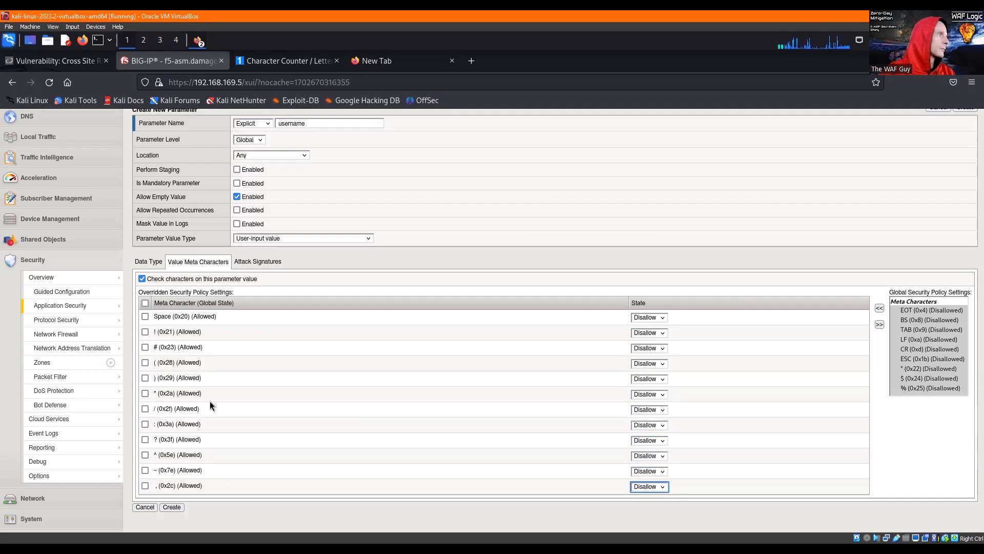
left_click(172, 508)
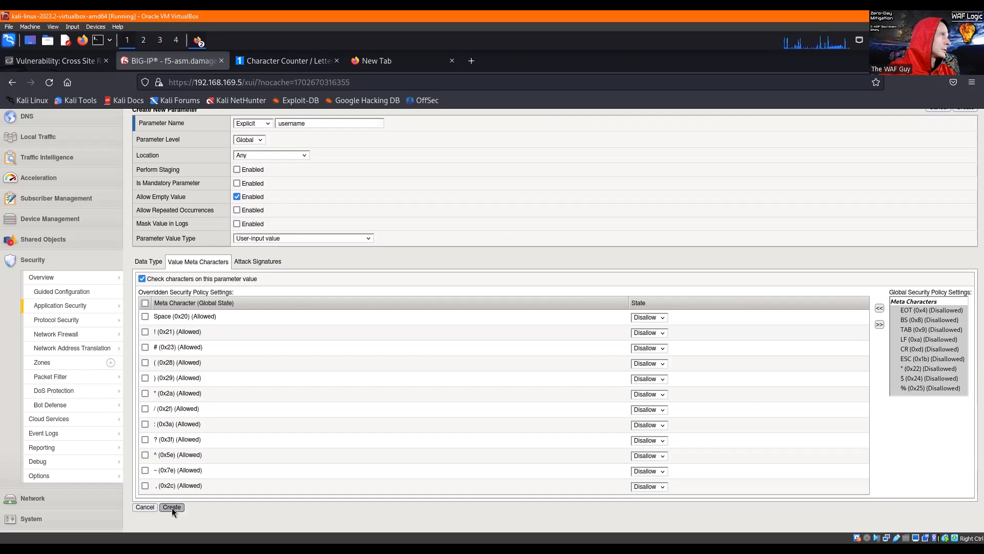
left_click(173, 507)
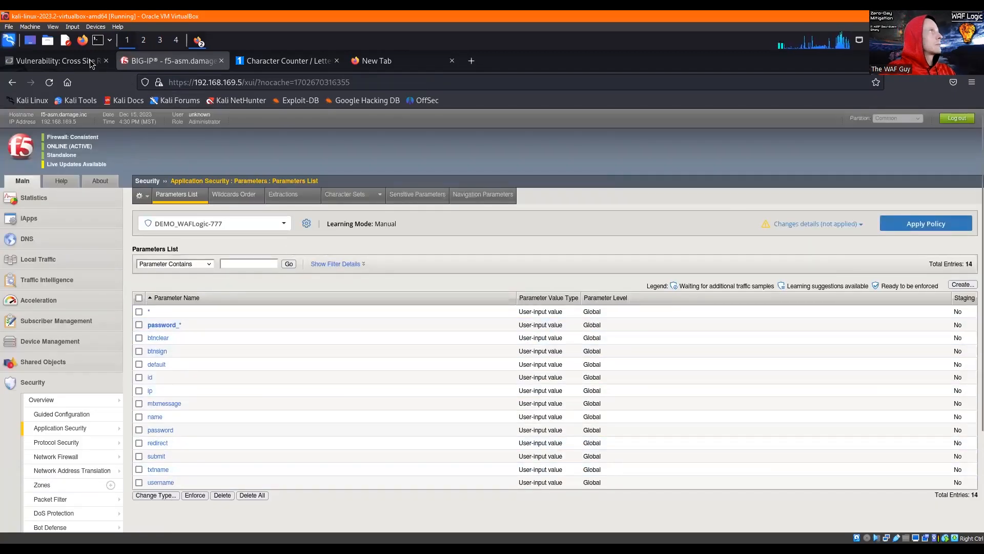
left_click(63, 63)
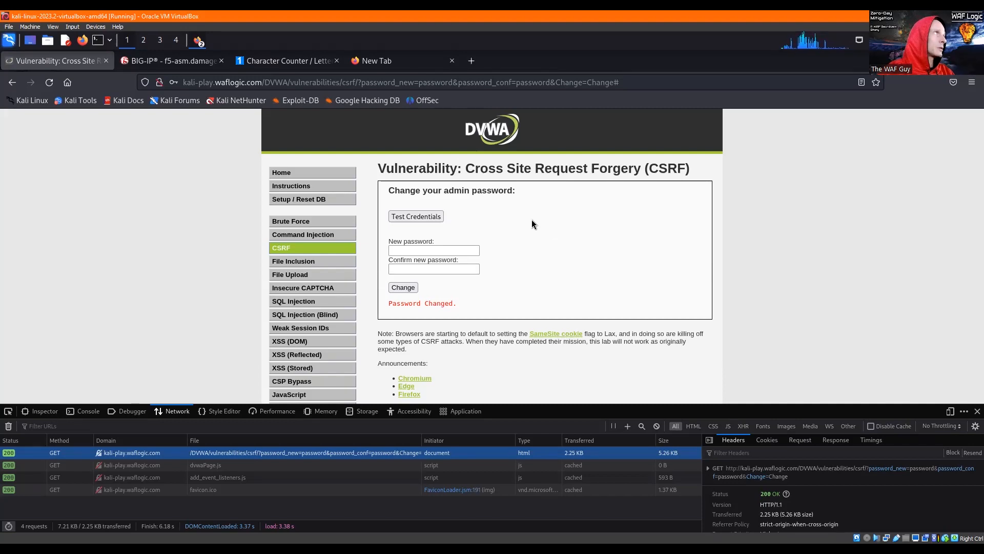
left_click(153, 61)
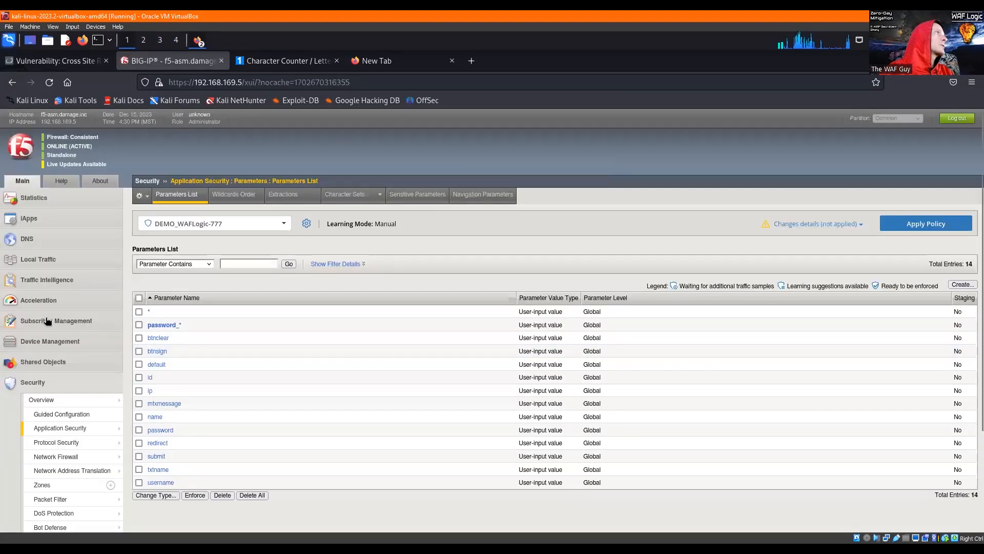
scroll(77, 411, "down", 4)
mouse_move(76, 403)
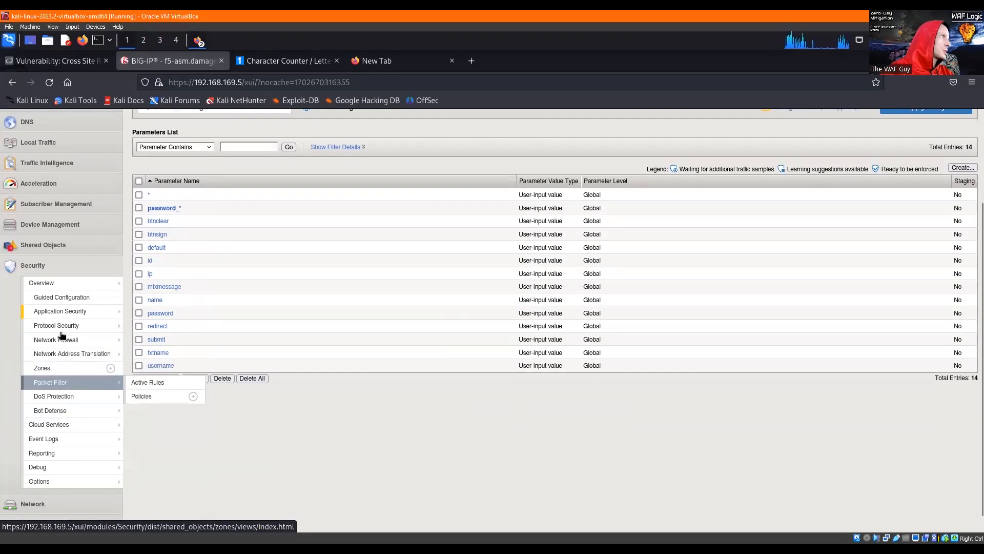
mouse_move(66, 312)
mouse_move(182, 381)
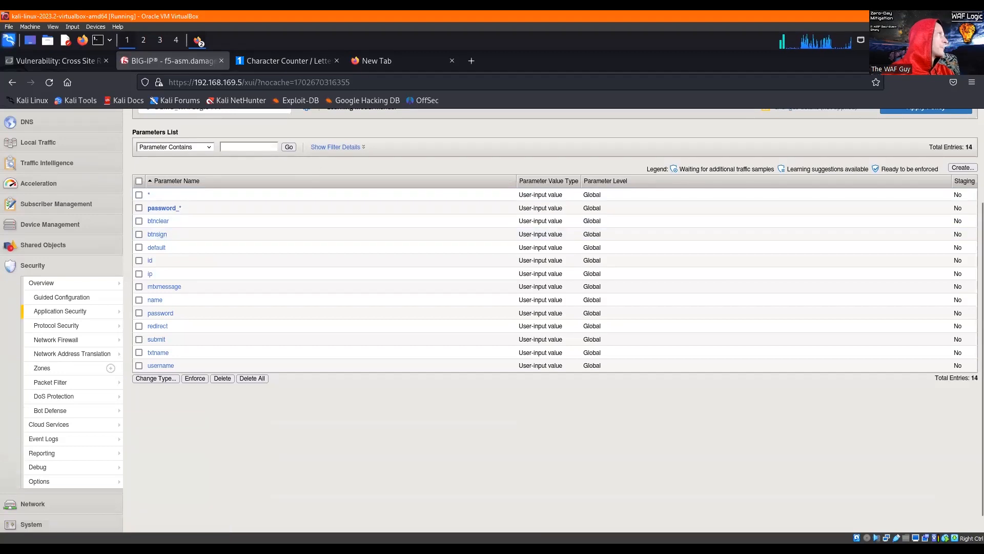
- Return to the DVWA site and open its Weak Session IDs page
left_click(53, 62)
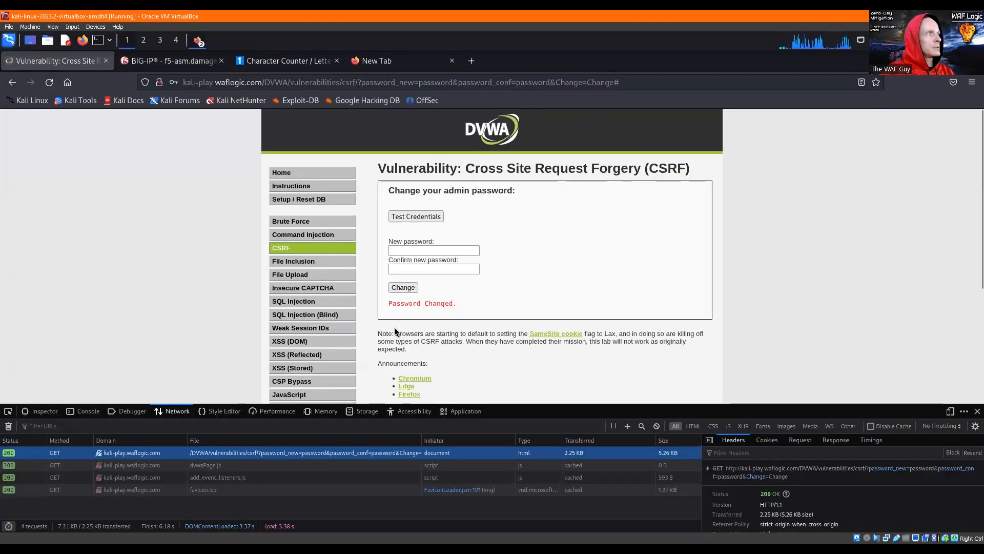
left_click(300, 329)
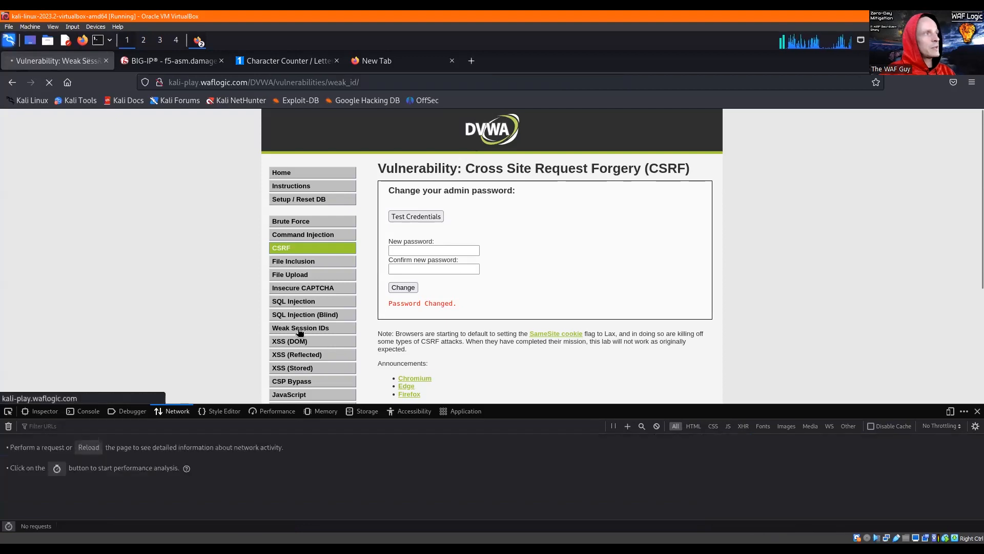